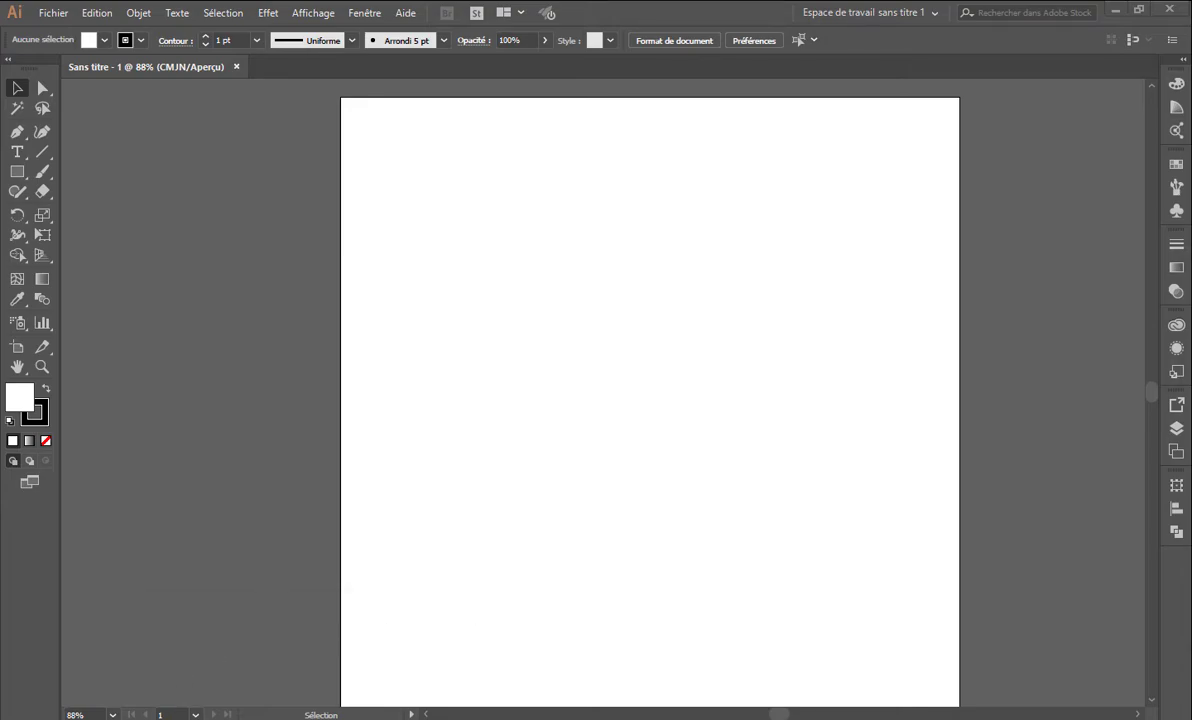
Switch to the facebook-2 folder in File Explorer and install the Facebook Letter Faces font from FACEBOLF.OTF
mouse_move(139, 707)
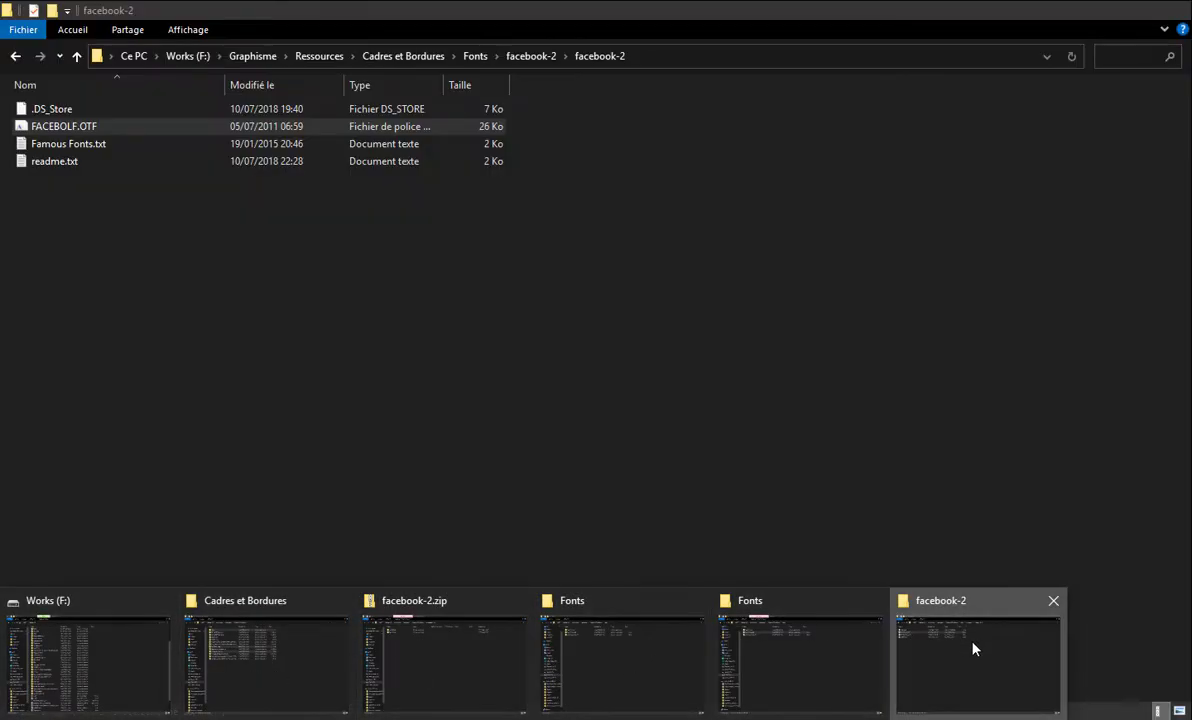
left_click(973, 649)
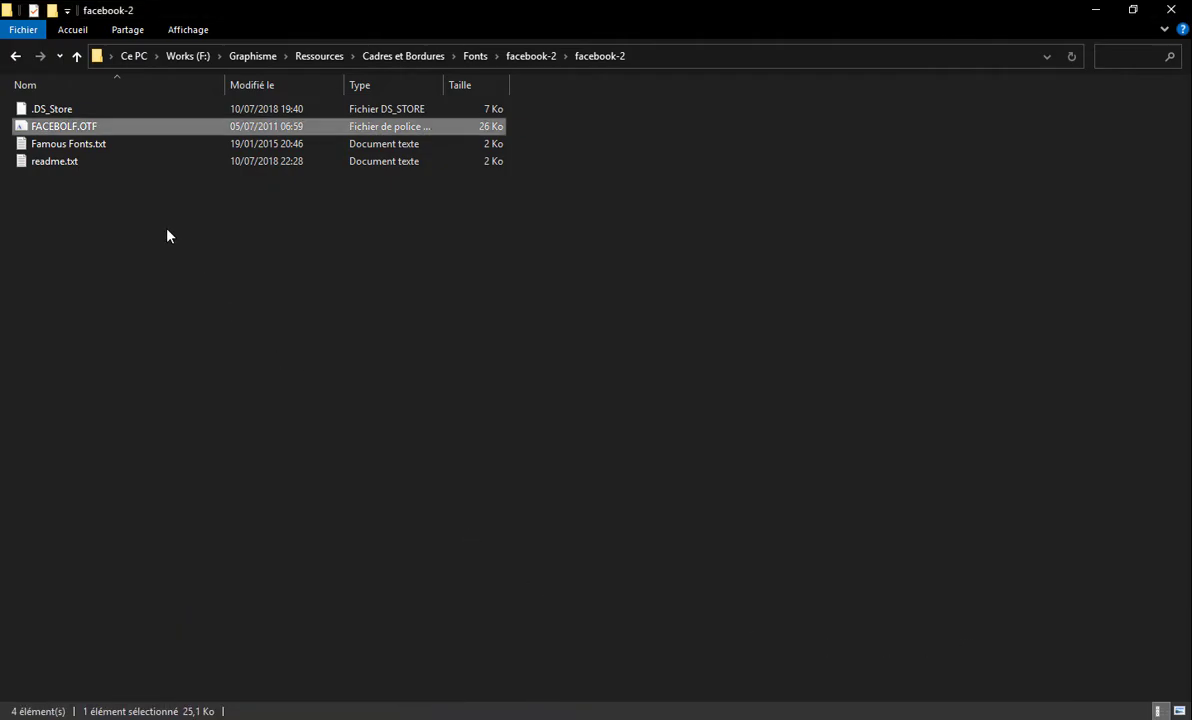
left_click(138, 226)
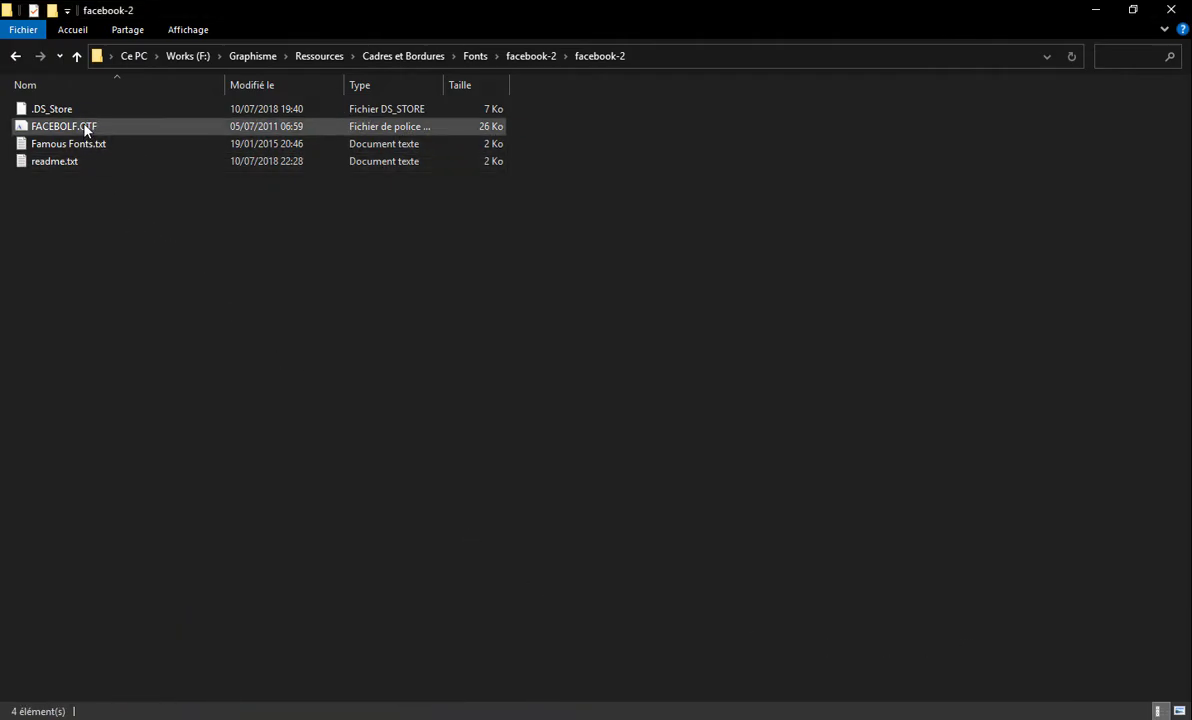
left_click(85, 130)
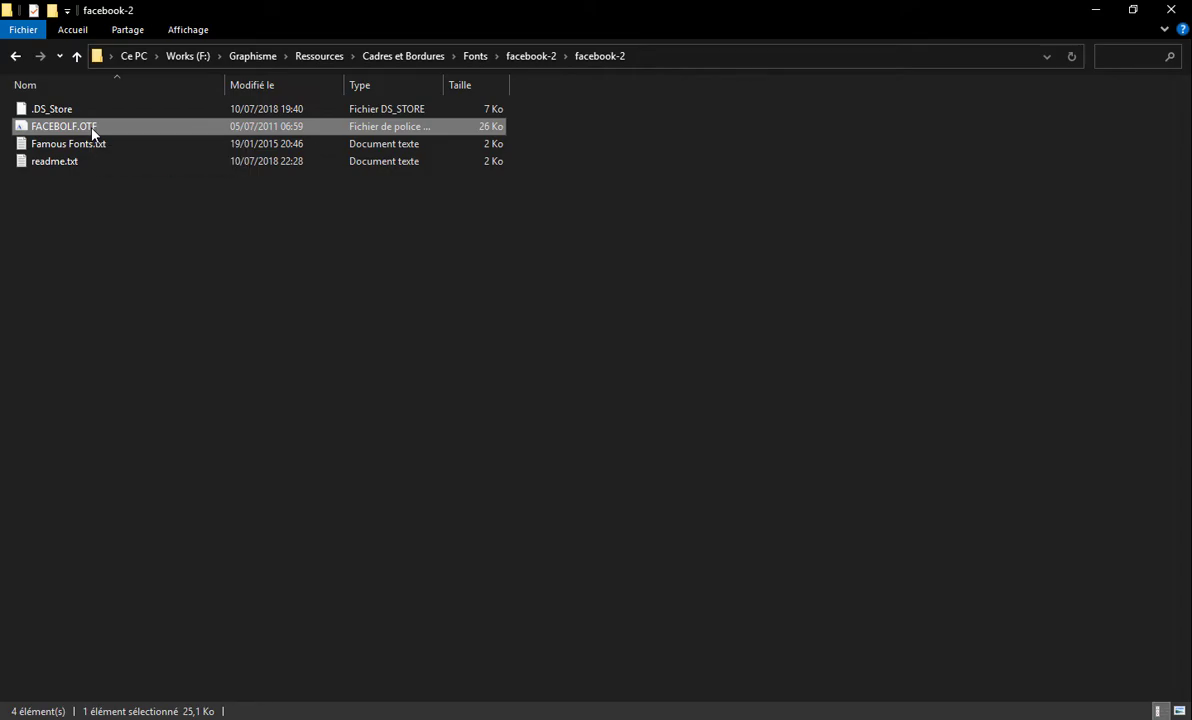
double_click(92, 132)
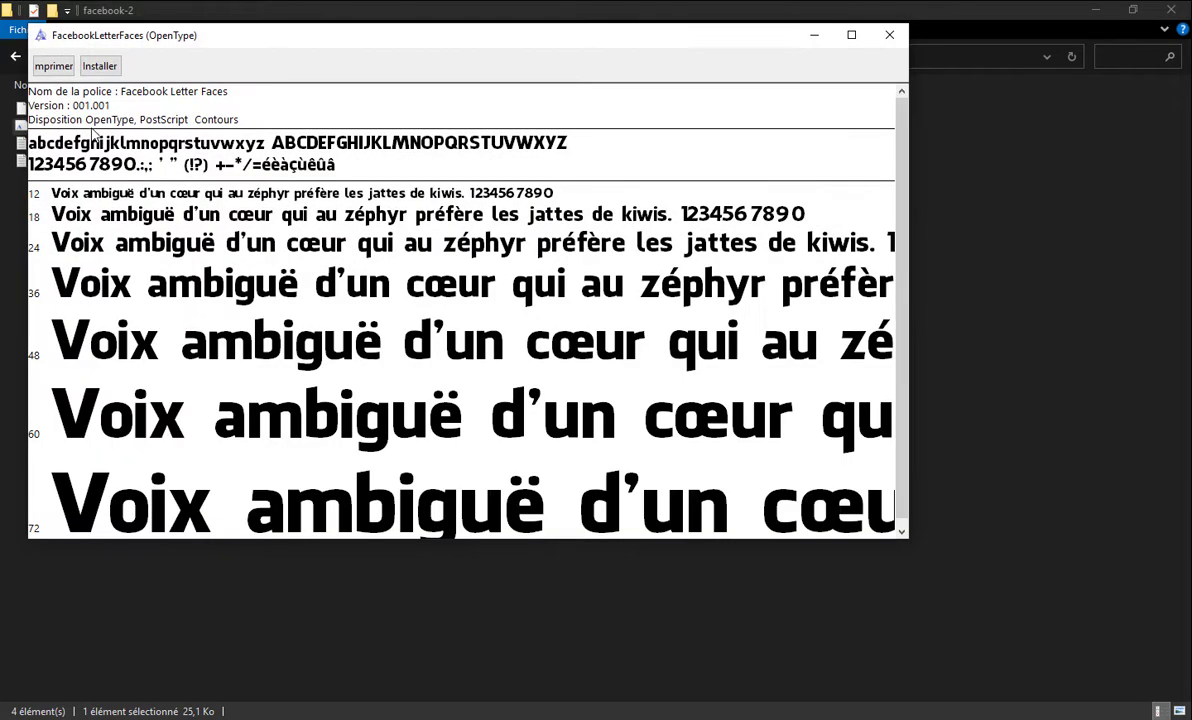
left_click(102, 67)
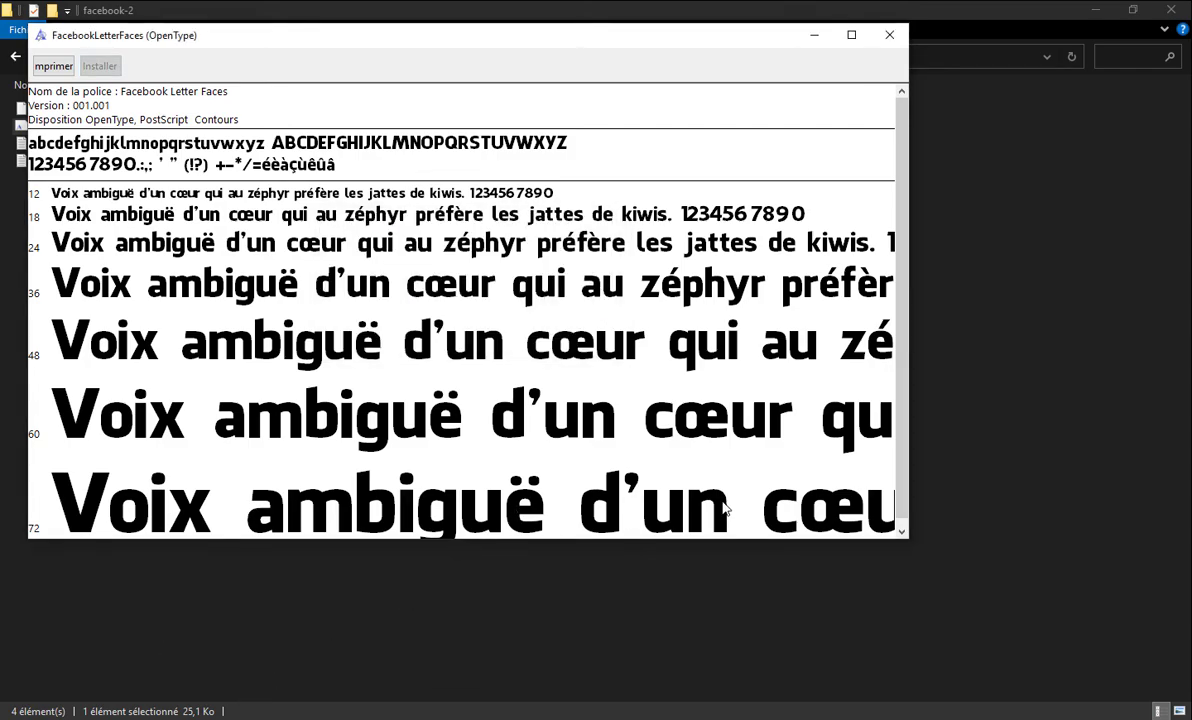
left_click(895, 38)
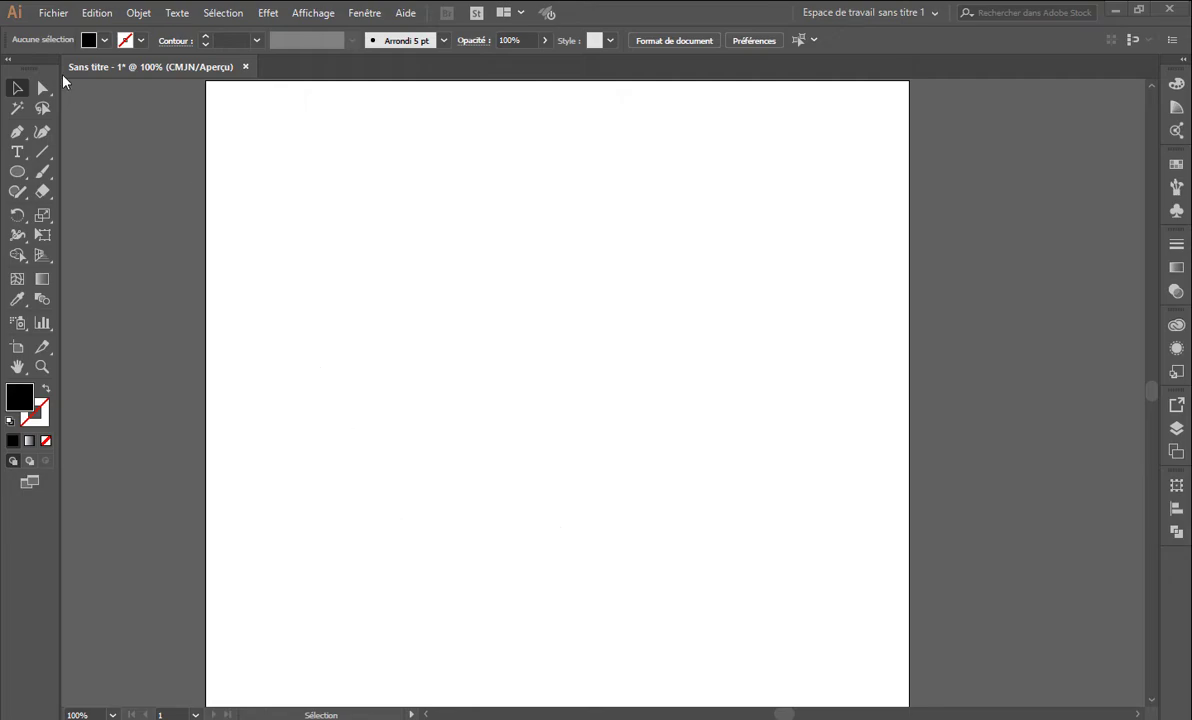
Import Facebook_New_Logo_(2015).svg.png from the Logos folder and place it in the upper-left area of the artboard
left_click(60, 17)
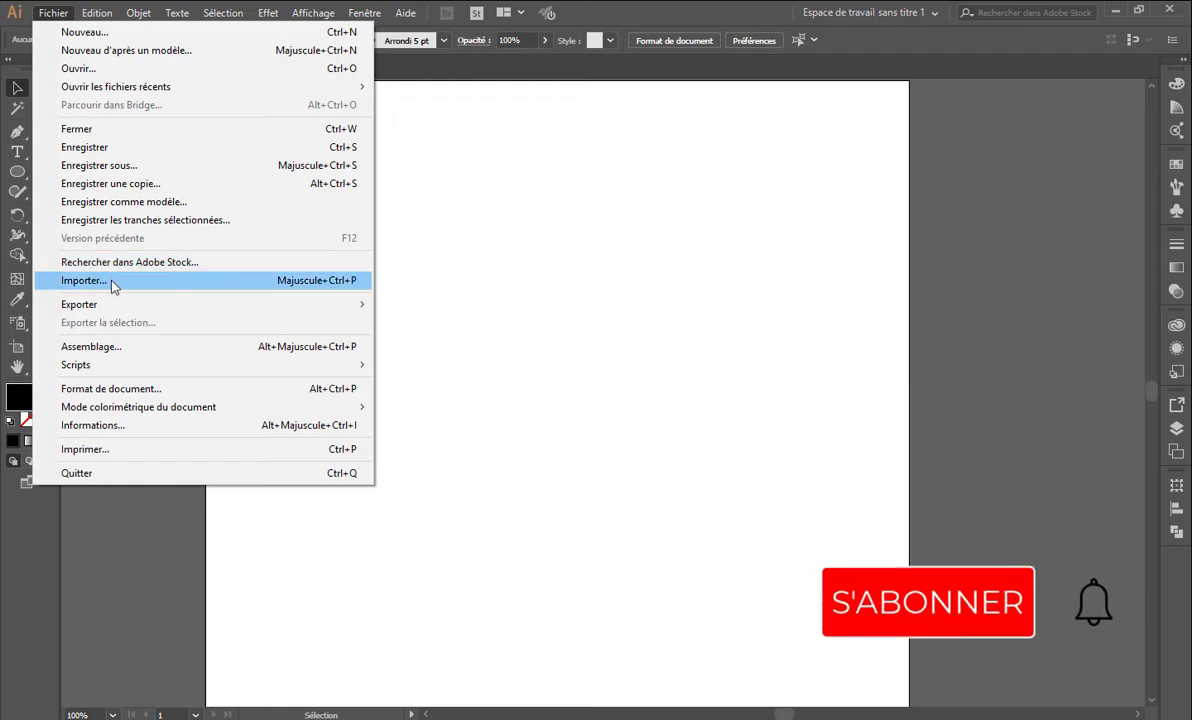
left_click(147, 281)
scroll(388, 218, "down", 3)
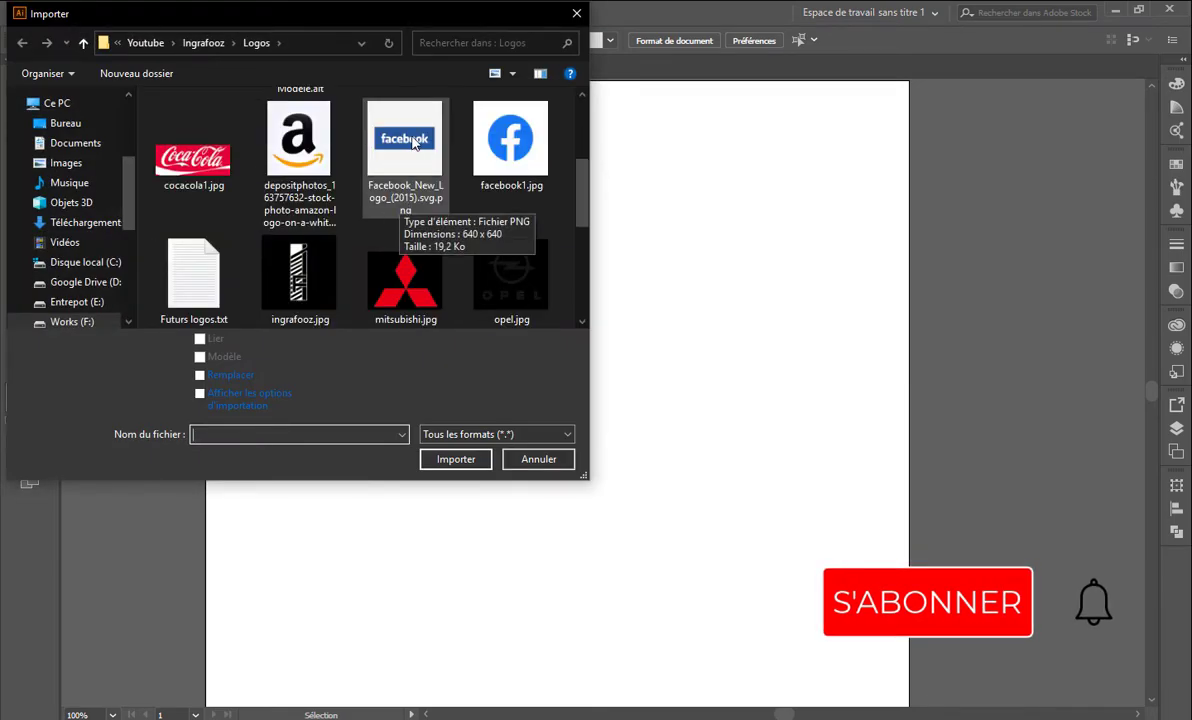
left_click(427, 172)
left_click(455, 459)
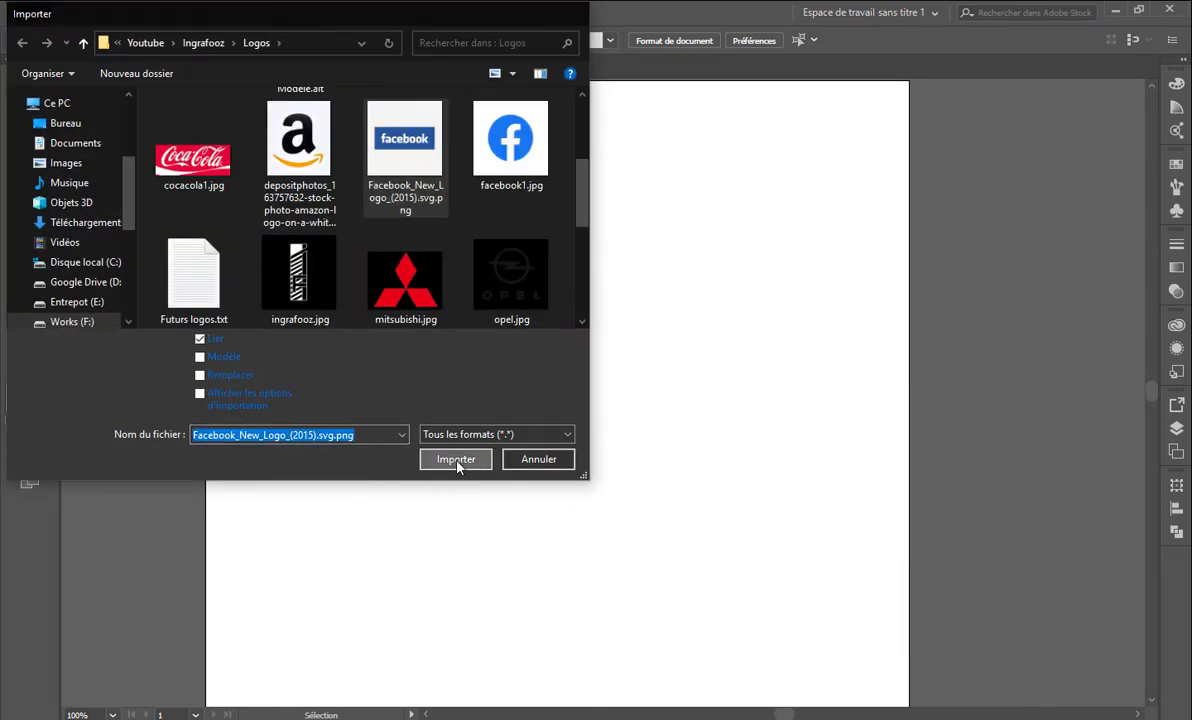
left_click_drag(266, 107, 845, 406)
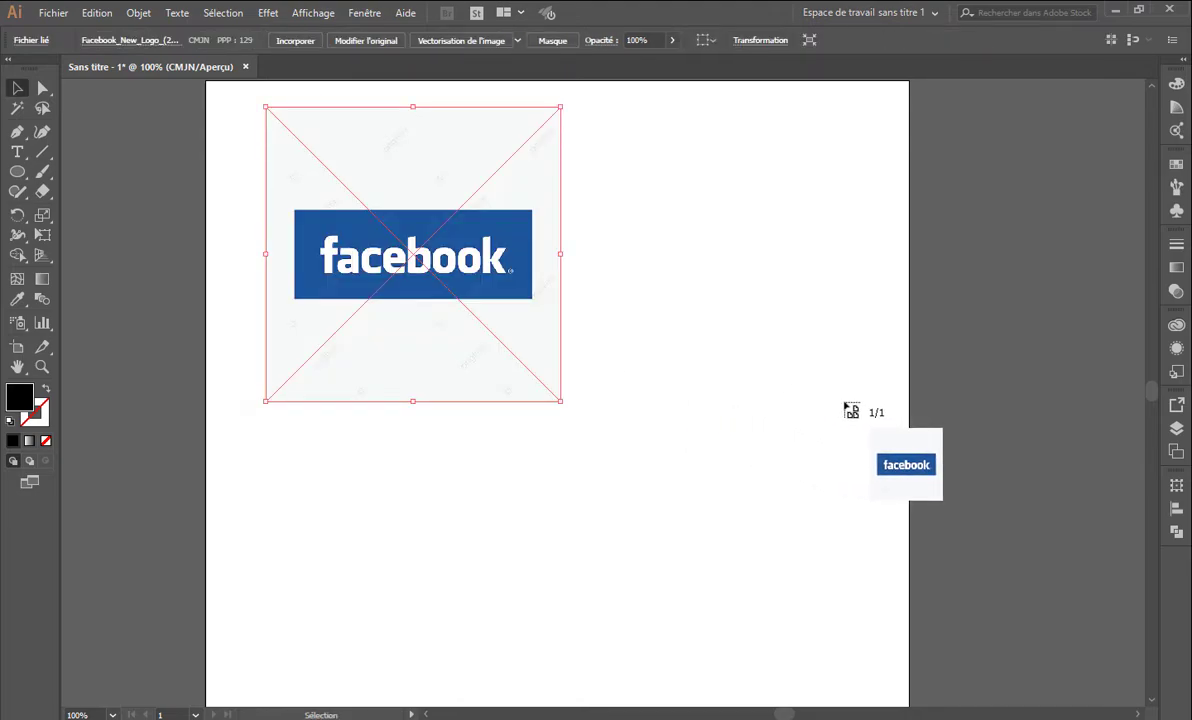
left_click(689, 319)
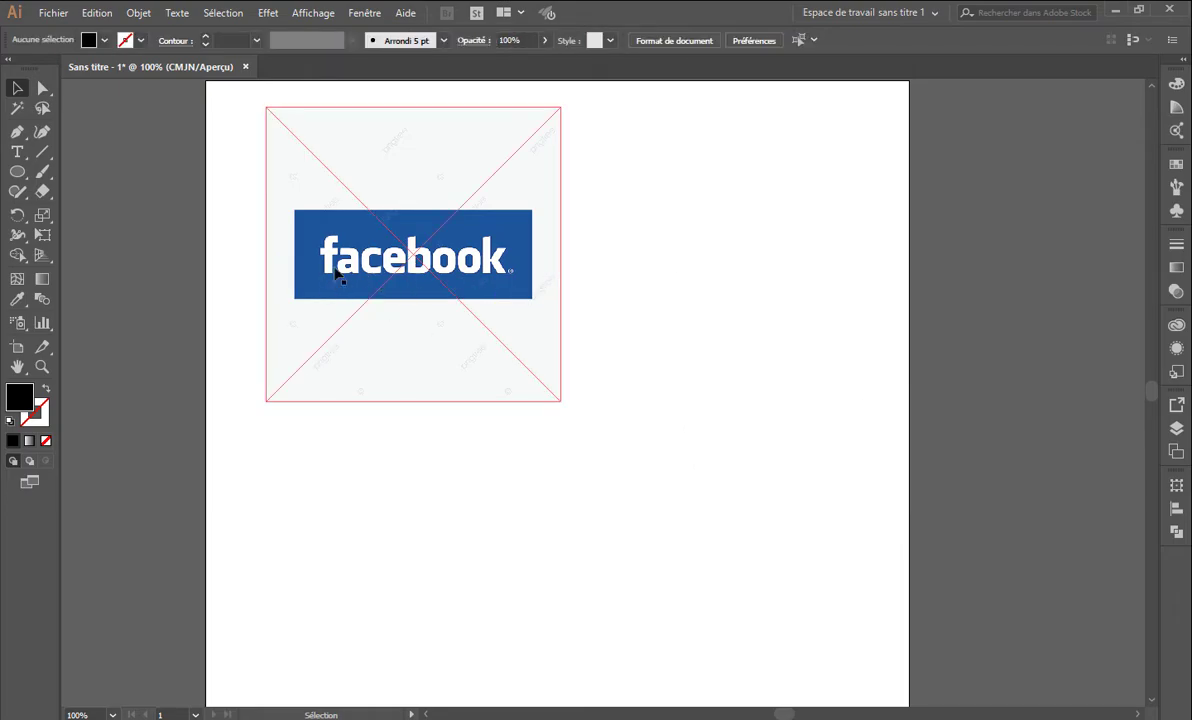
Create an area text frame below the reference logo containing the lowercase word "facebook"
left_click(16, 153)
left_click_drag(335, 439, 669, 501)
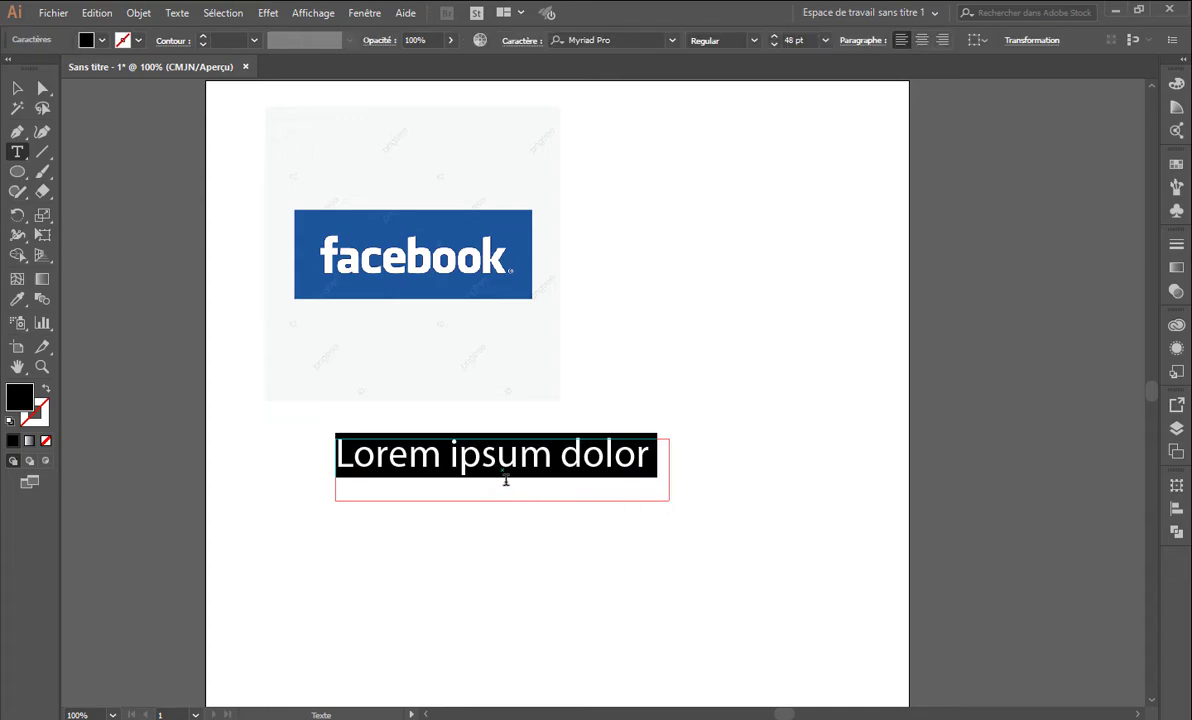
type("FACE")
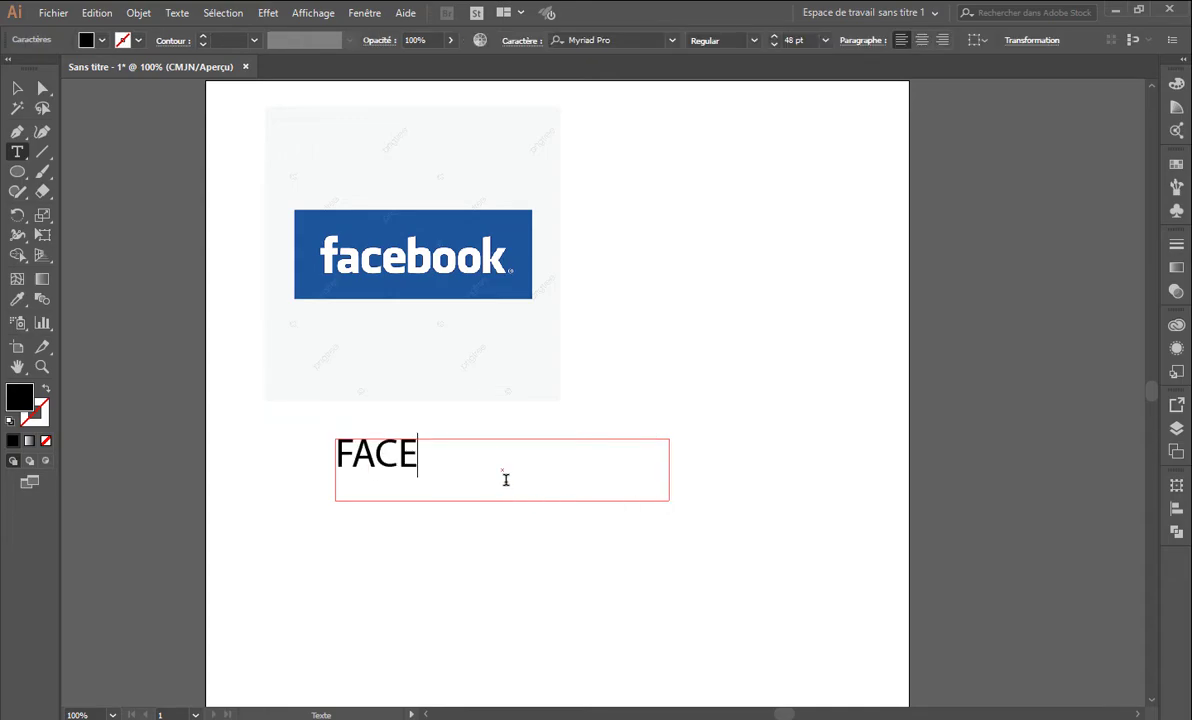
key("BackSpace")
key("BackSpace")
key("BackSpace")
key("BackSpace")
type("f")
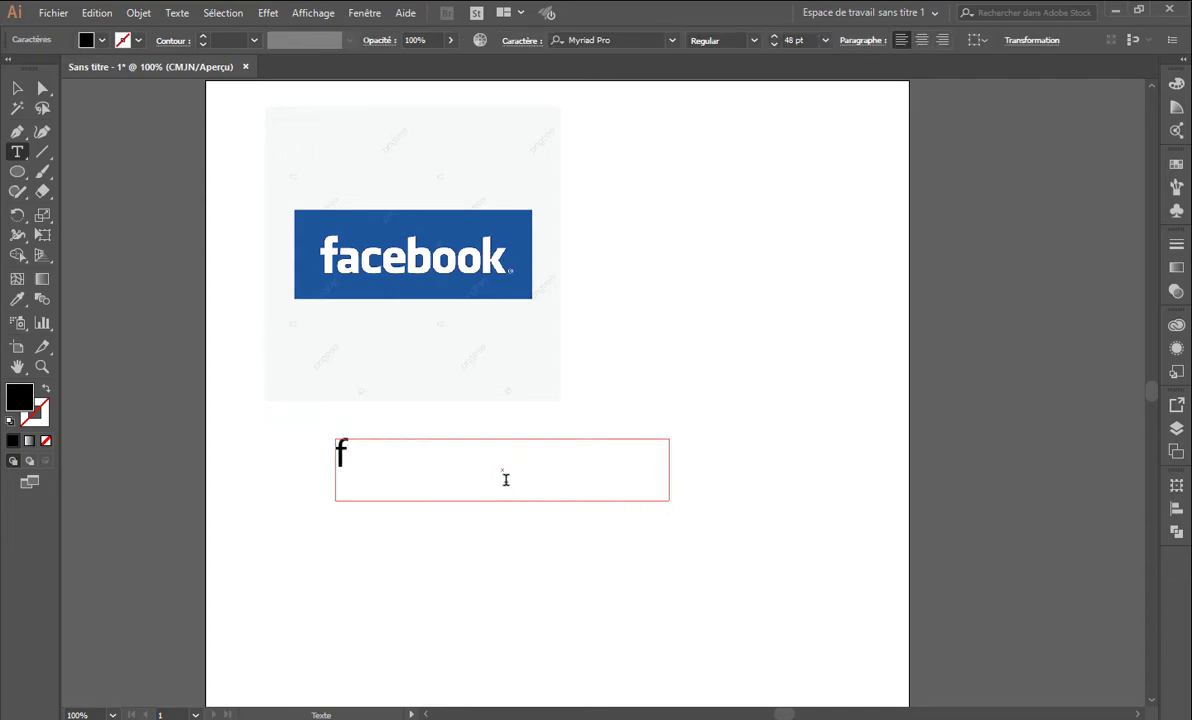
type("acebook")
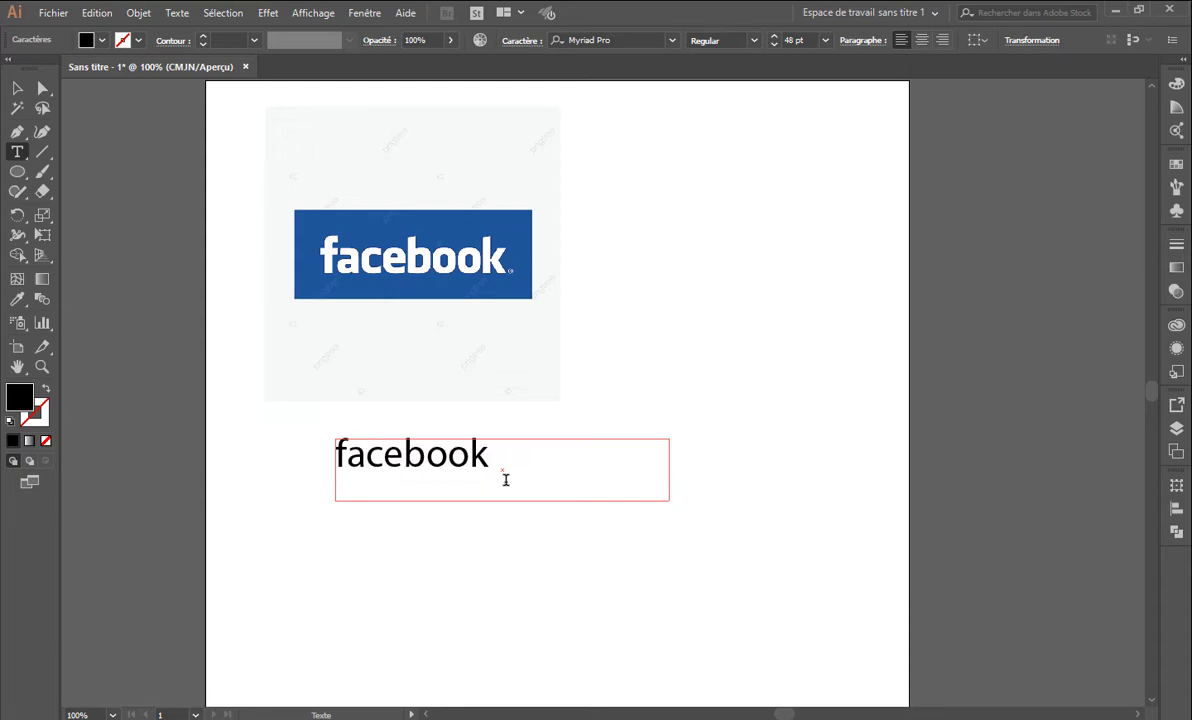
Set the font of the whole "facebook" text to Facebook Letter Faces
key("ctrl+a")
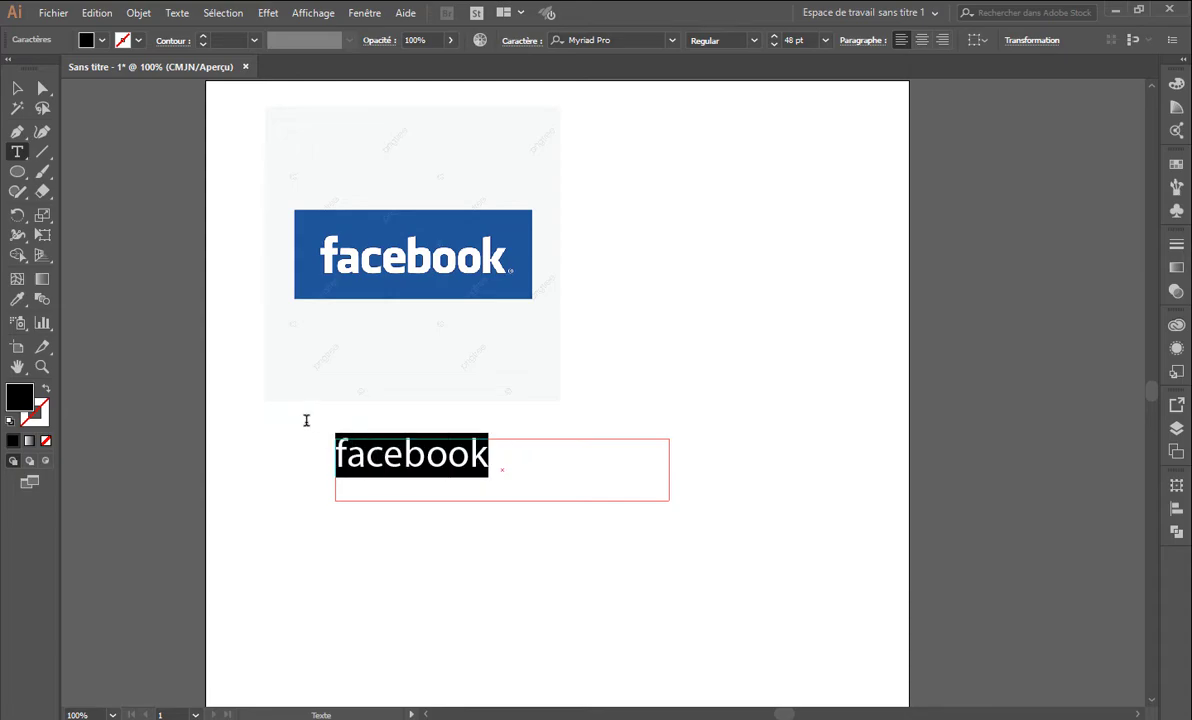
left_click(600, 40)
type("fa")
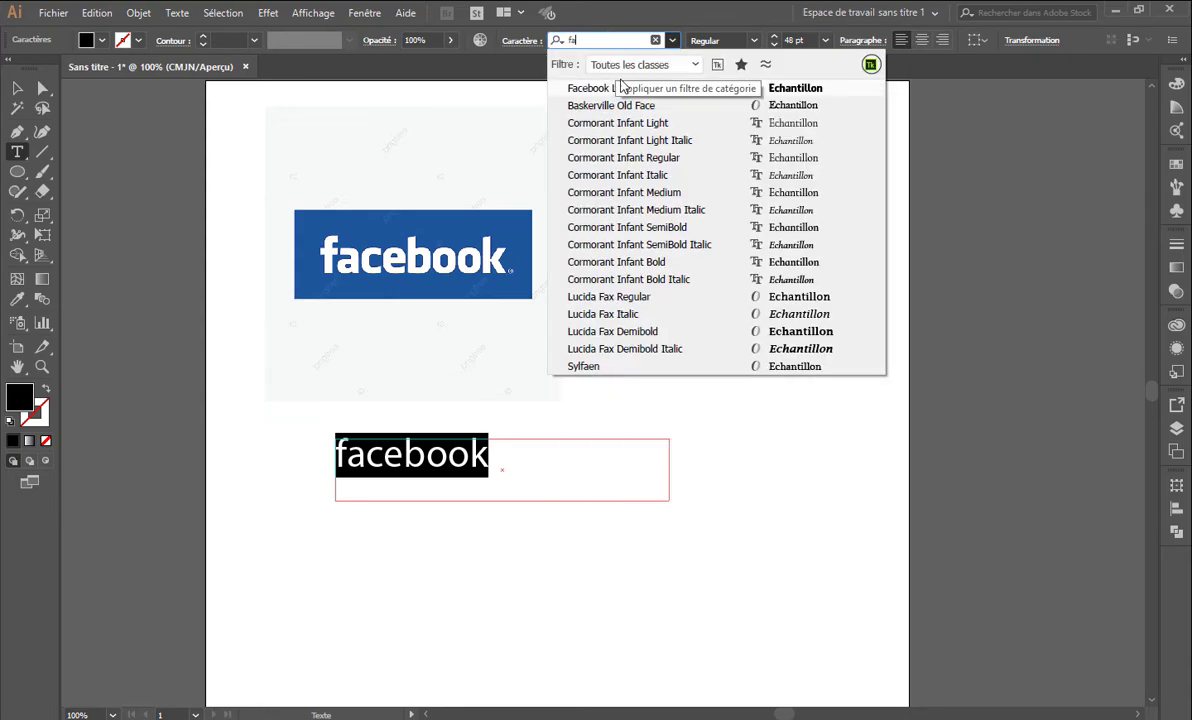
left_click(627, 91)
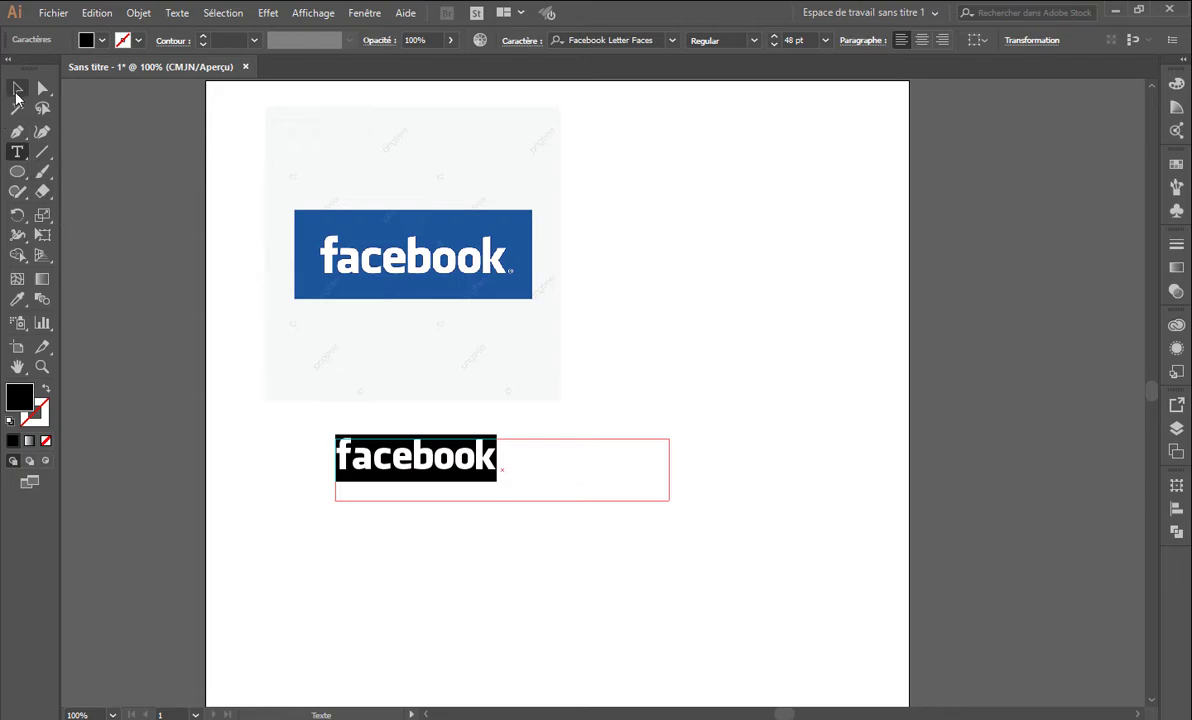
left_click(17, 88)
left_click(426, 398)
left_click(440, 429)
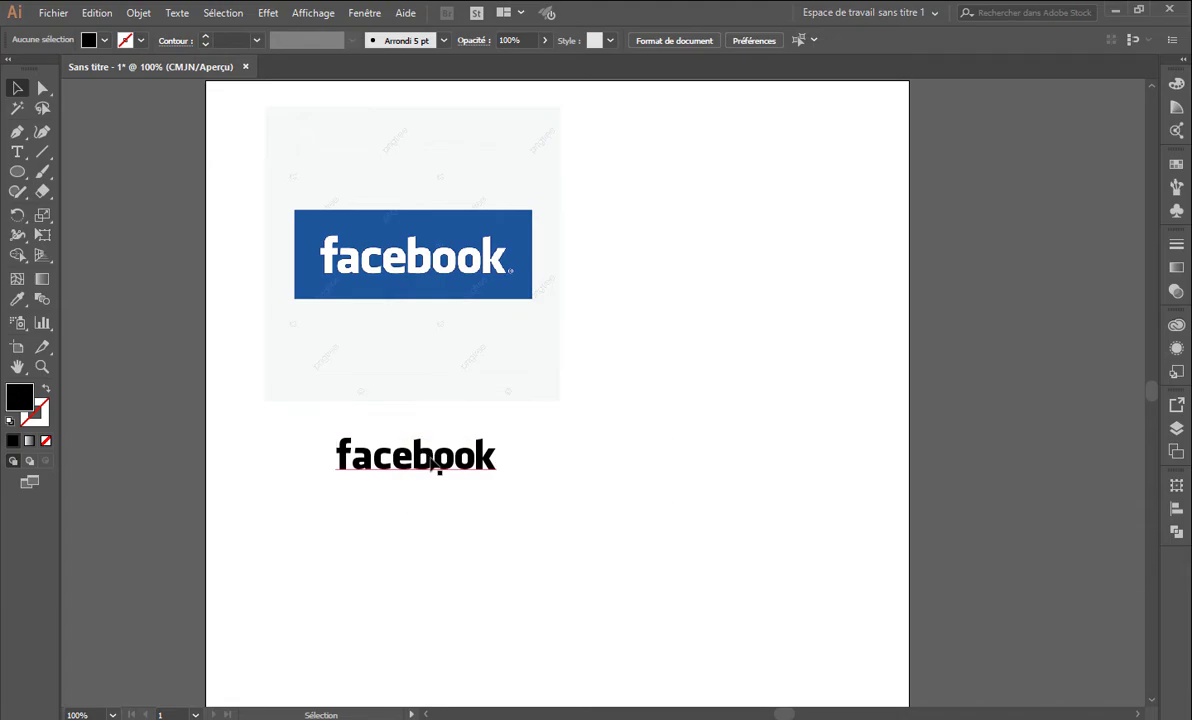
Convert the "facebook" text below the reference logo to outlines
left_click(435, 460)
right_click(432, 458)
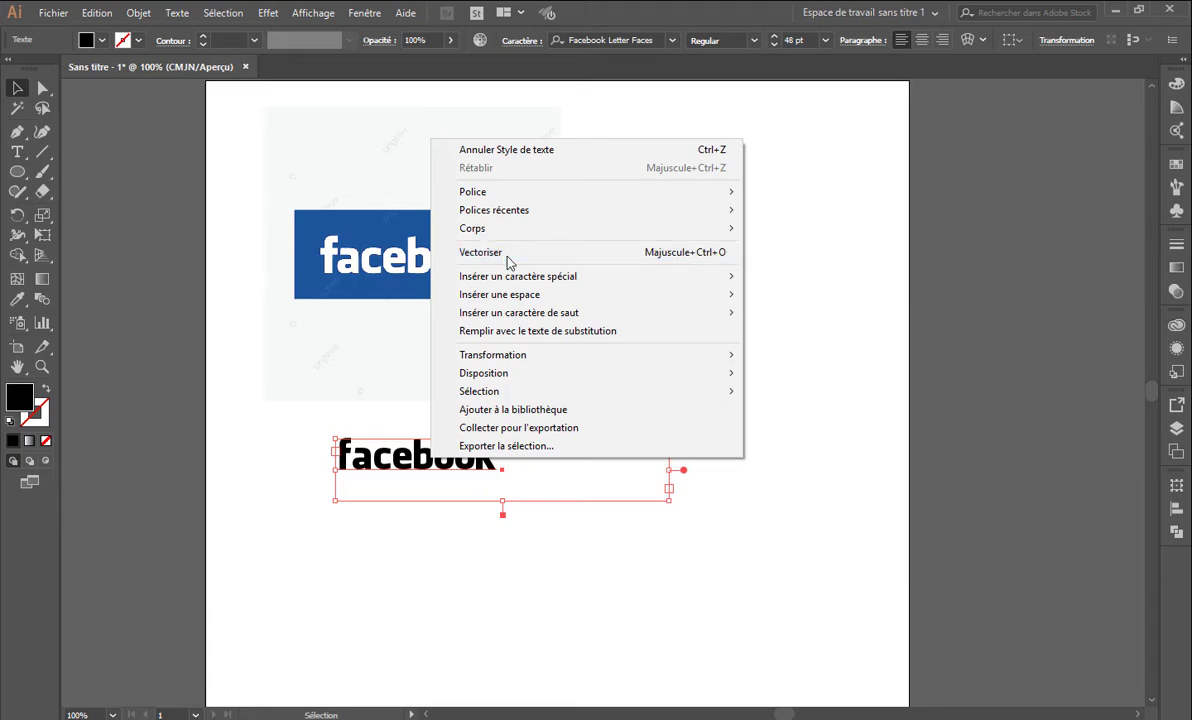
left_click(540, 253)
left_click(456, 517)
Enlarge the outlined "facebook" wordmark slightly to about the width of the lettering in the reference logo
left_click(456, 460)
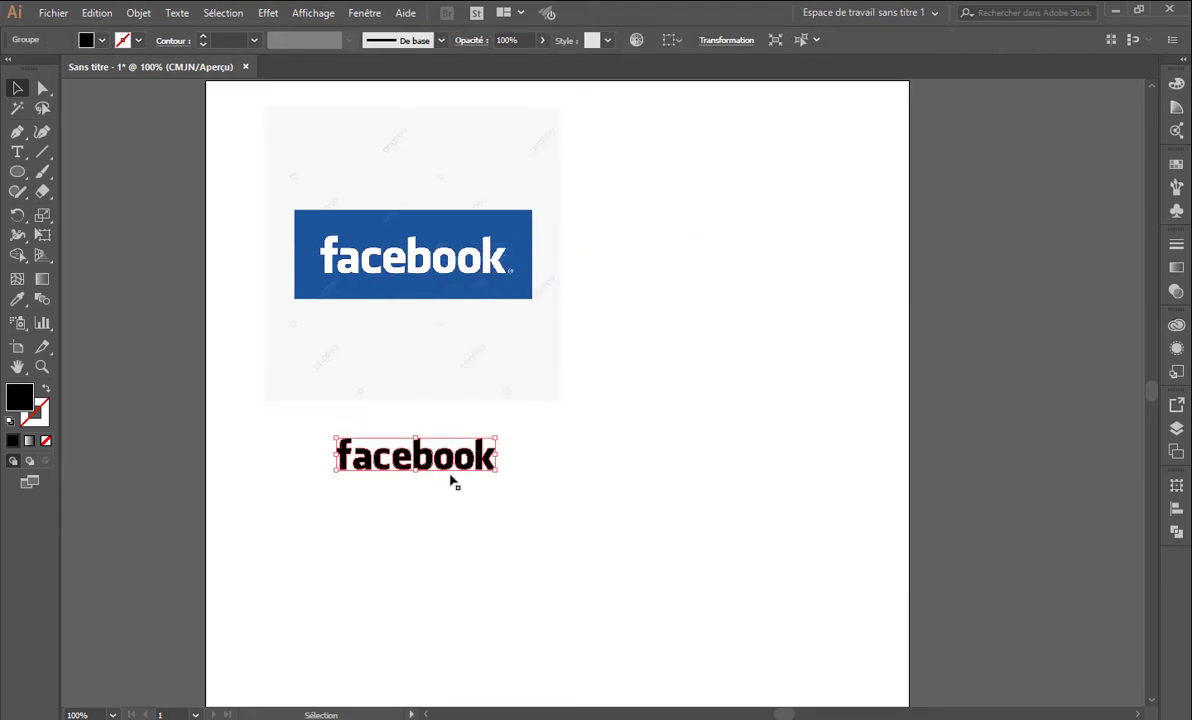
mouse_move(506, 437)
left_mouse_down()
mouse_move(529, 426)
mouse_move(451, 455)
mouse_move(514, 453)
left_mouse_up()
left_click(462, 507)
left_click(442, 526)
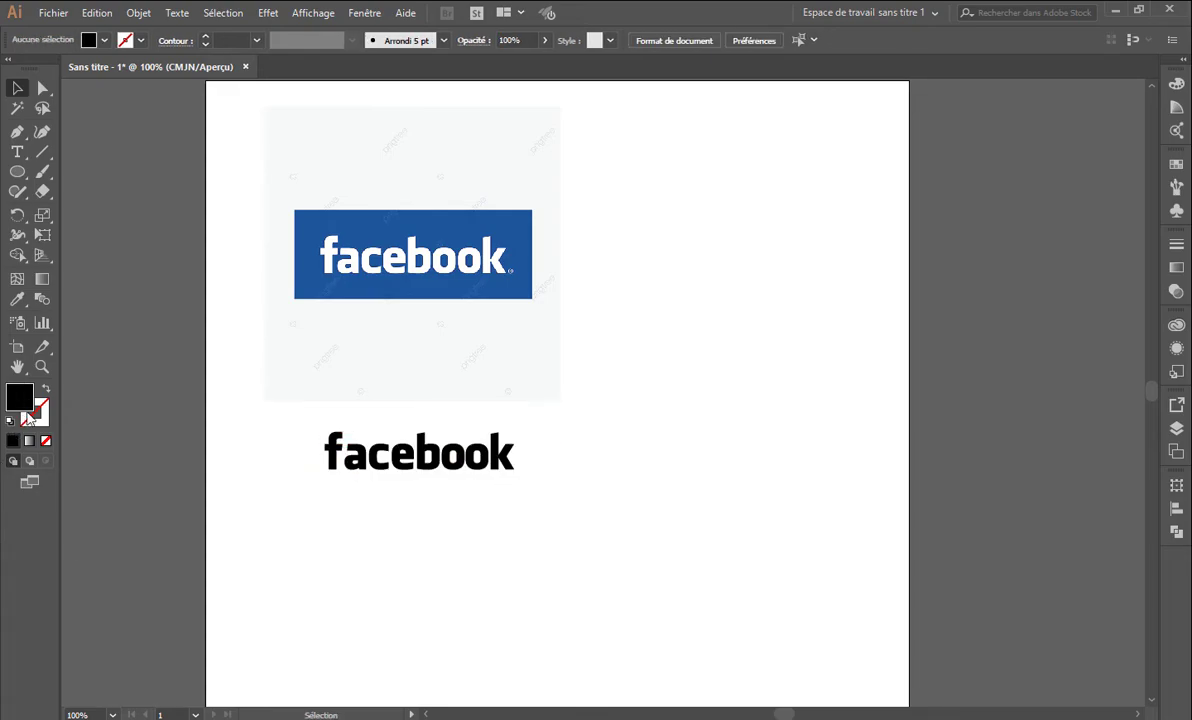
Draw a rectangle covering the wordmark with a margin around it and fill it with the blue sampled from the reference logo
left_click(20, 176)
left_click(90, 171)
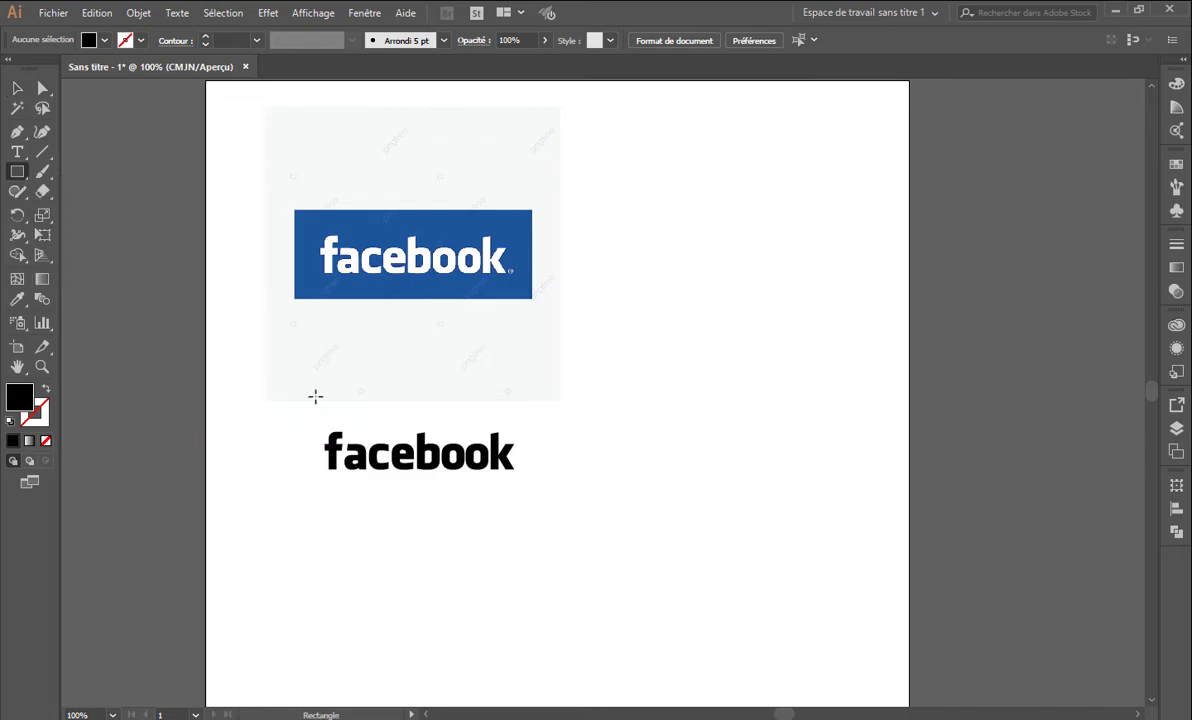
left_click_drag(300, 423, 537, 498)
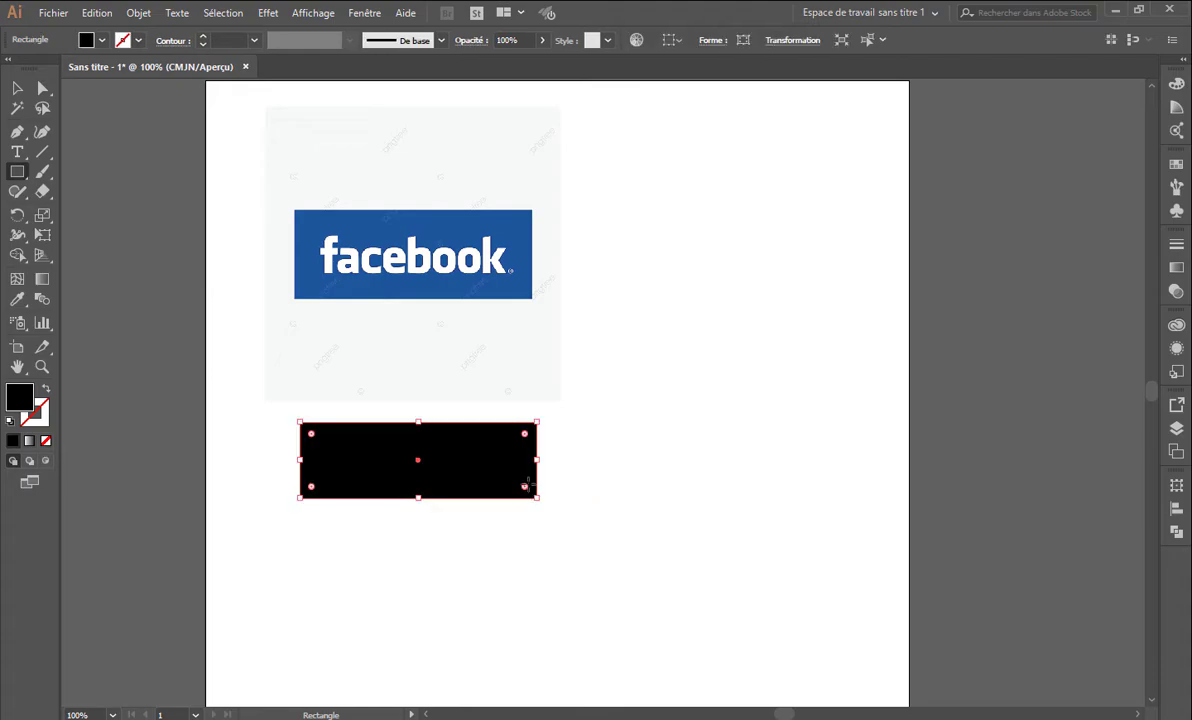
left_click(17, 299)
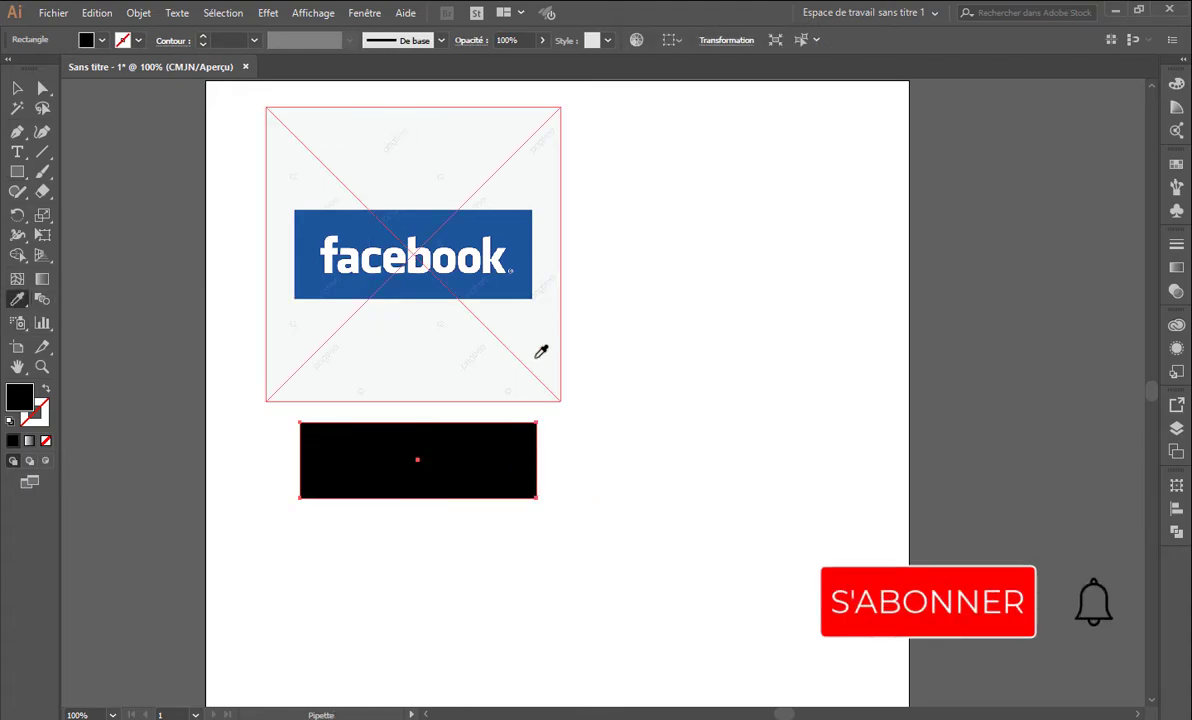
left_click(520, 219)
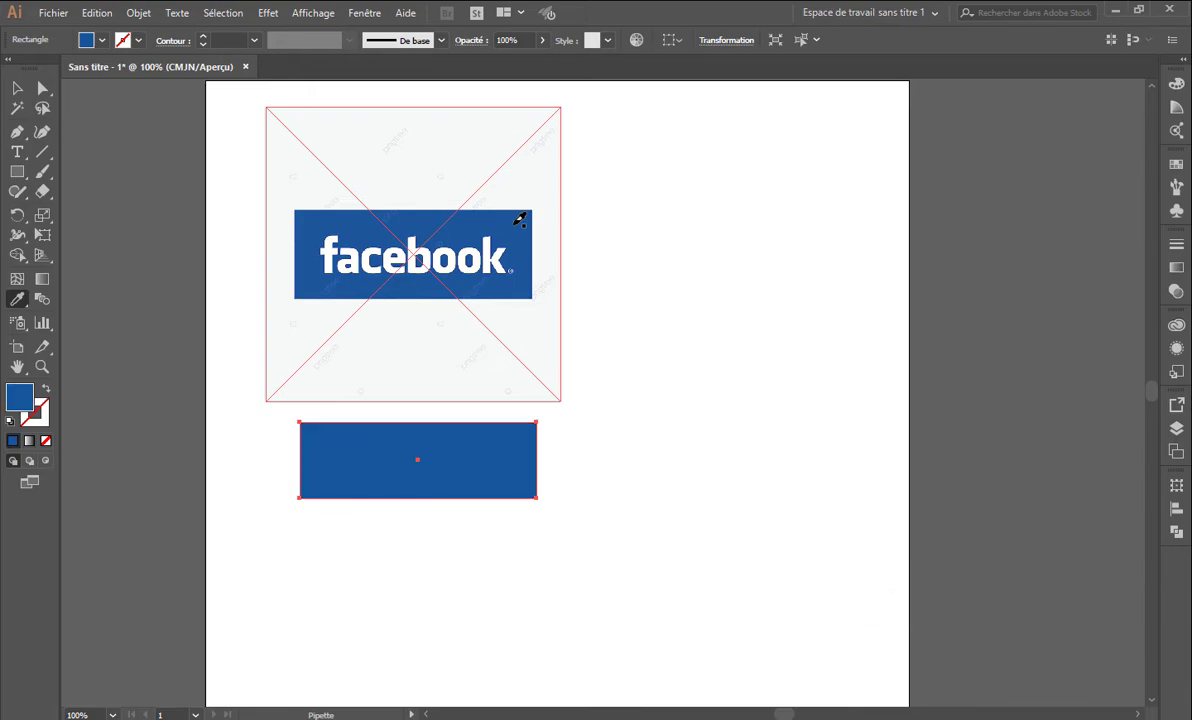
Send the blue rectangle to the back, behind the "facebook" wordmark
right_click(498, 463)
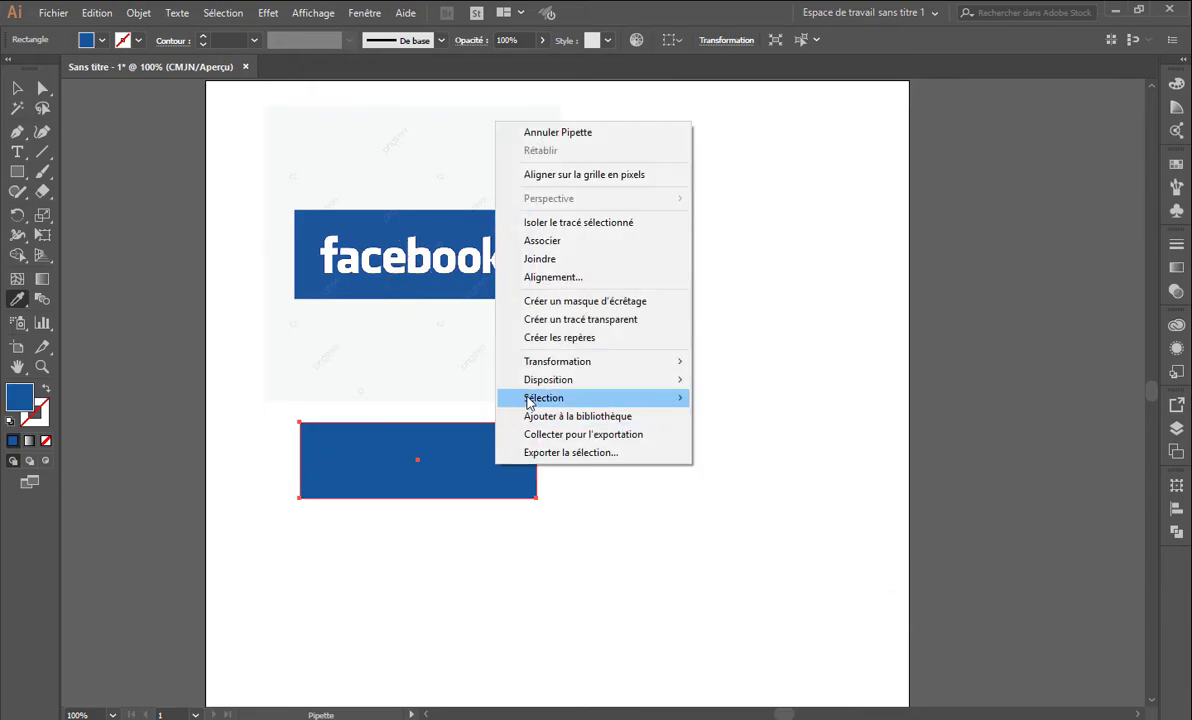
mouse_move(620, 381)
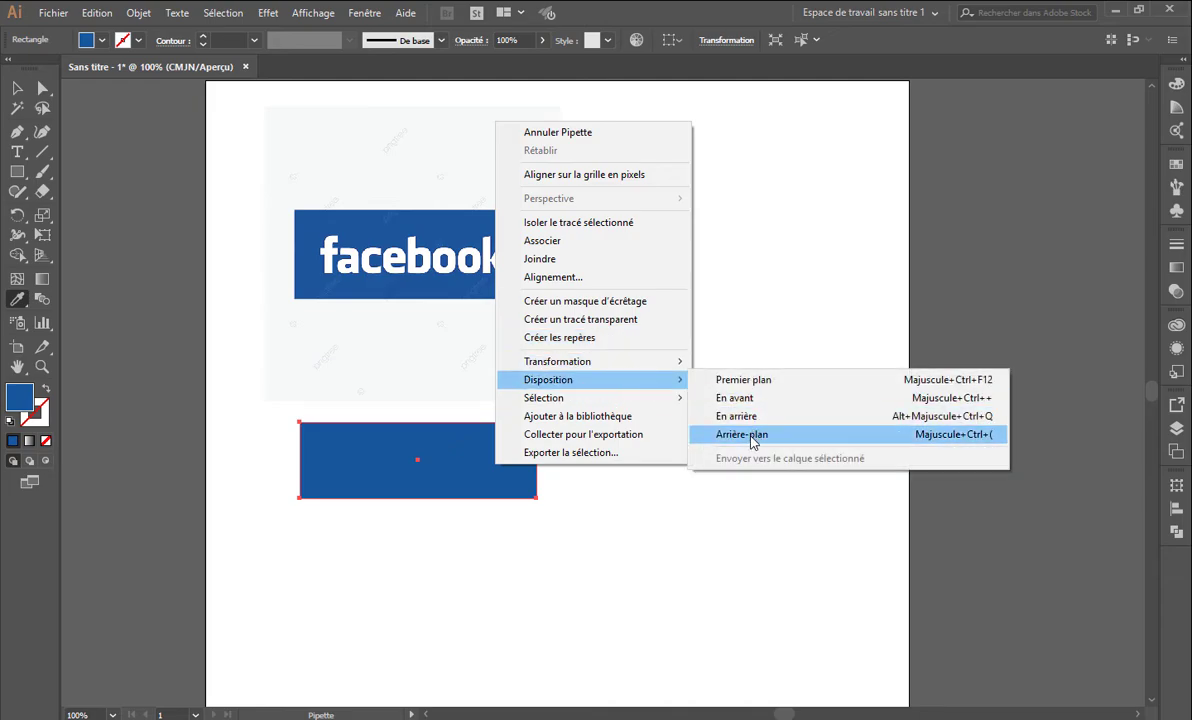
left_click(752, 436)
key("v")
left_click(628, 566)
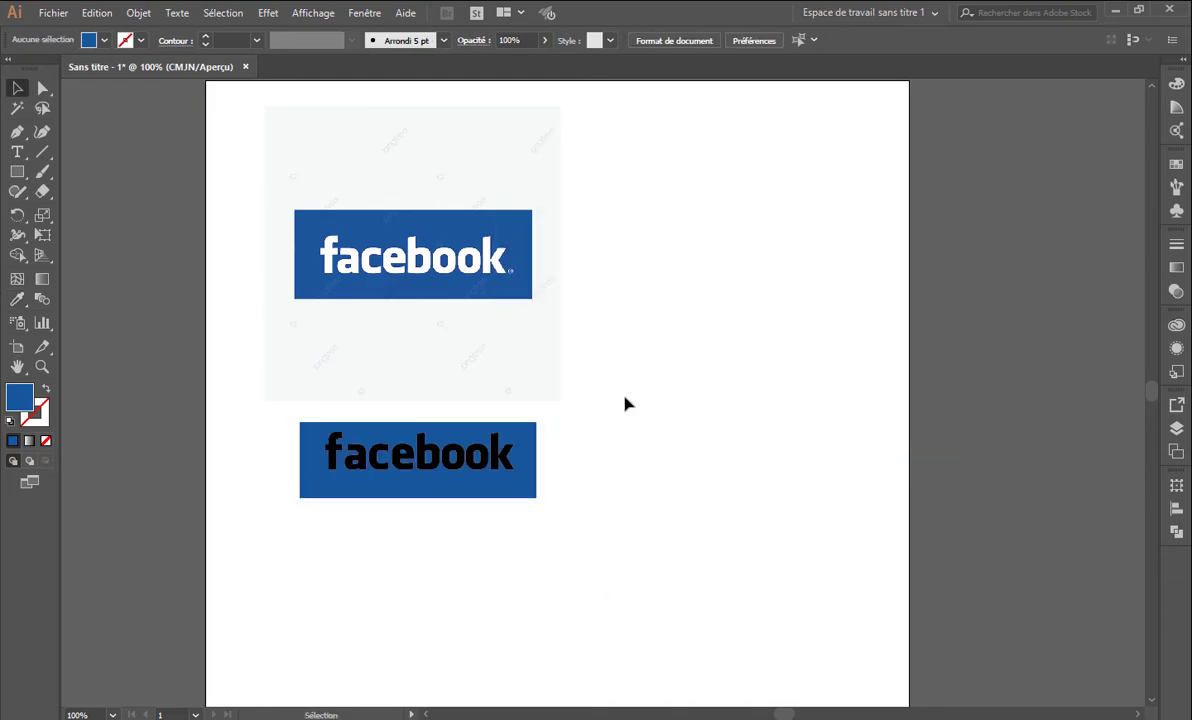
Set the fill colour of the outlined "facebook" wordmark to white (FFFFFF)
left_click(480, 468)
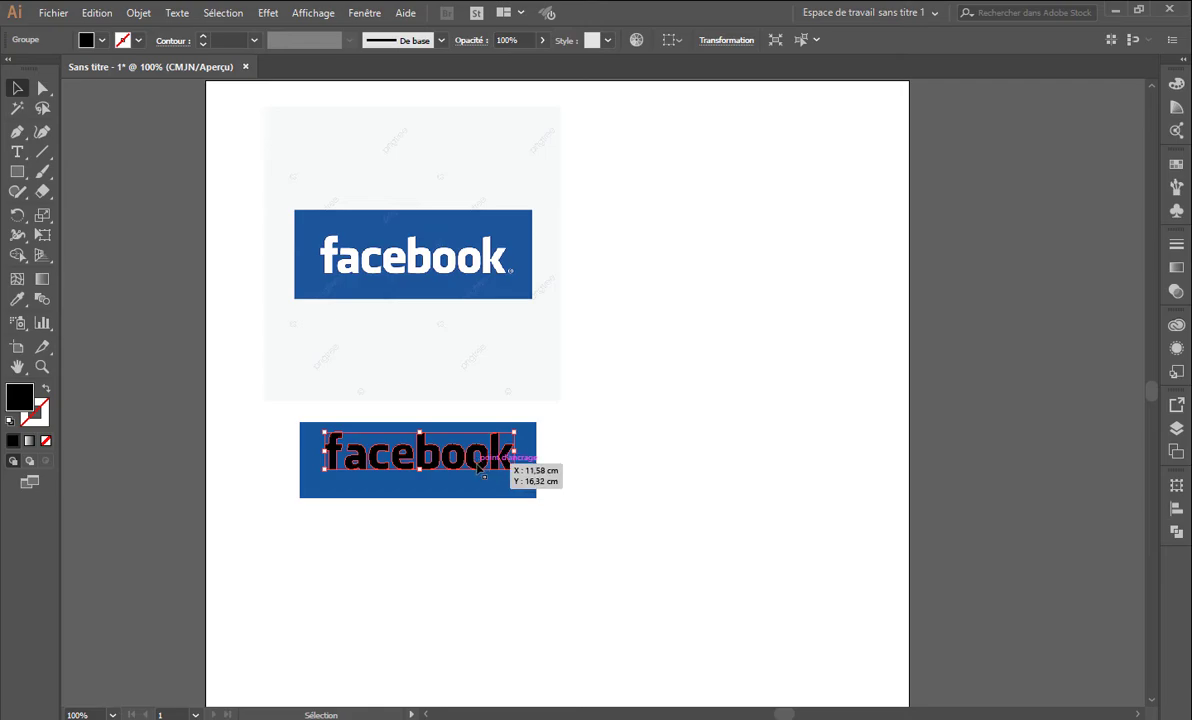
scroll(483, 470, "up", 2)
scroll(466, 487, "down", 2)
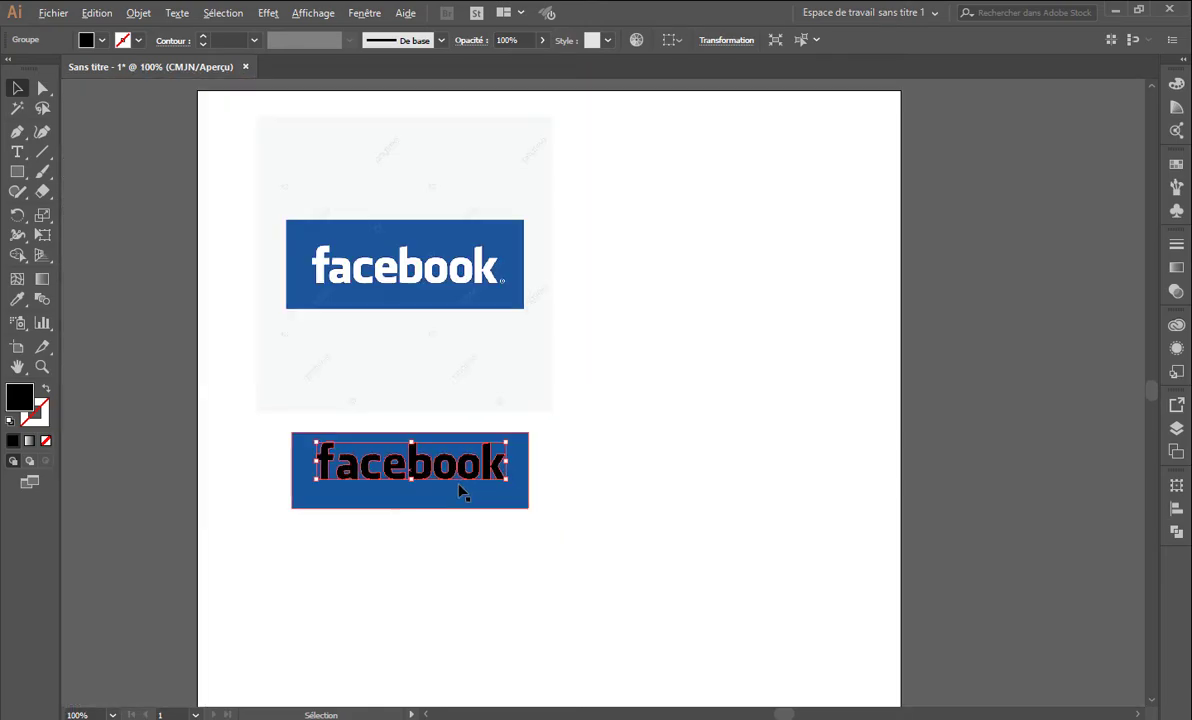
double_click(21, 396)
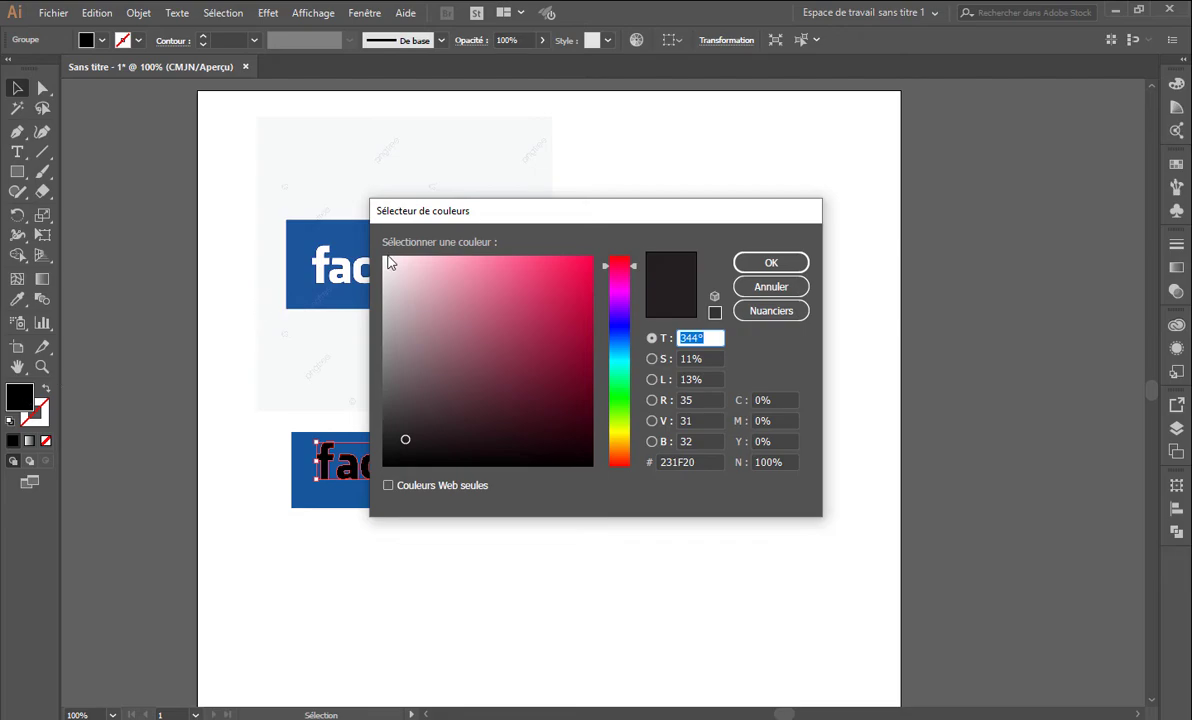
left_click_drag(389, 261, 382, 255)
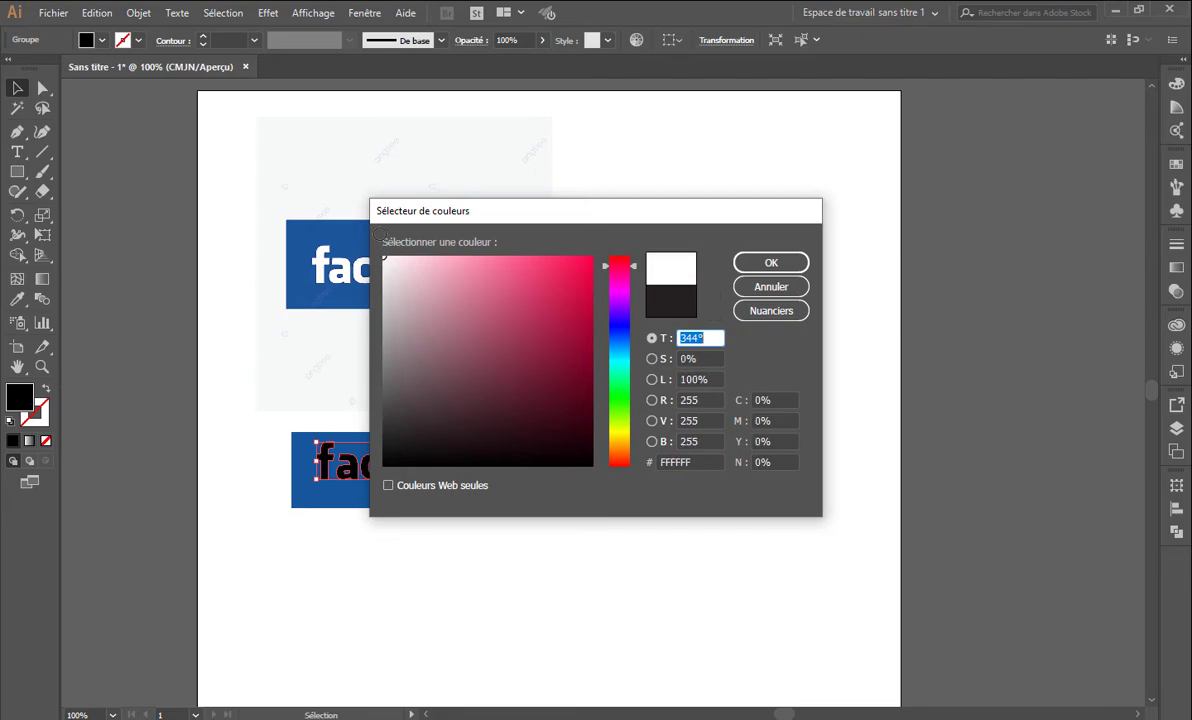
left_click(771, 262)
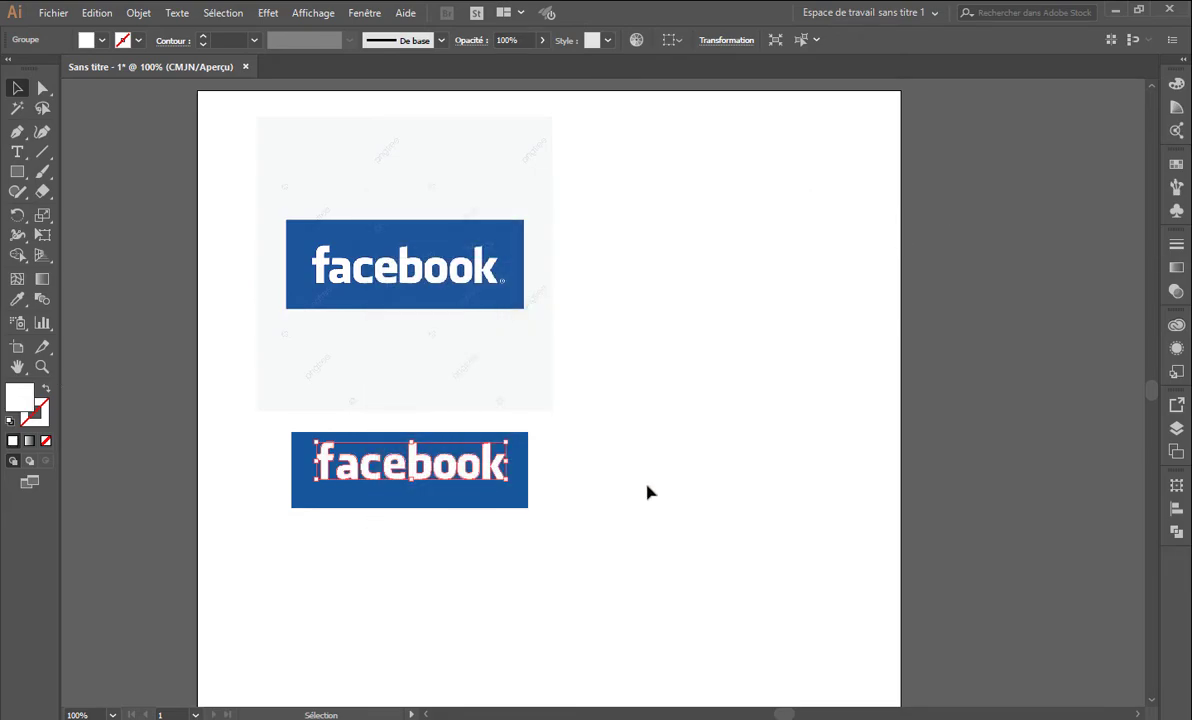
Enlarge the blue rectangle proportionally from its bottom edge to leave a wider margin above and beside the "facebook" wordmark
left_click(608, 490)
scroll(380, 495, "up", 1)
scroll(386, 487, "up", 2)
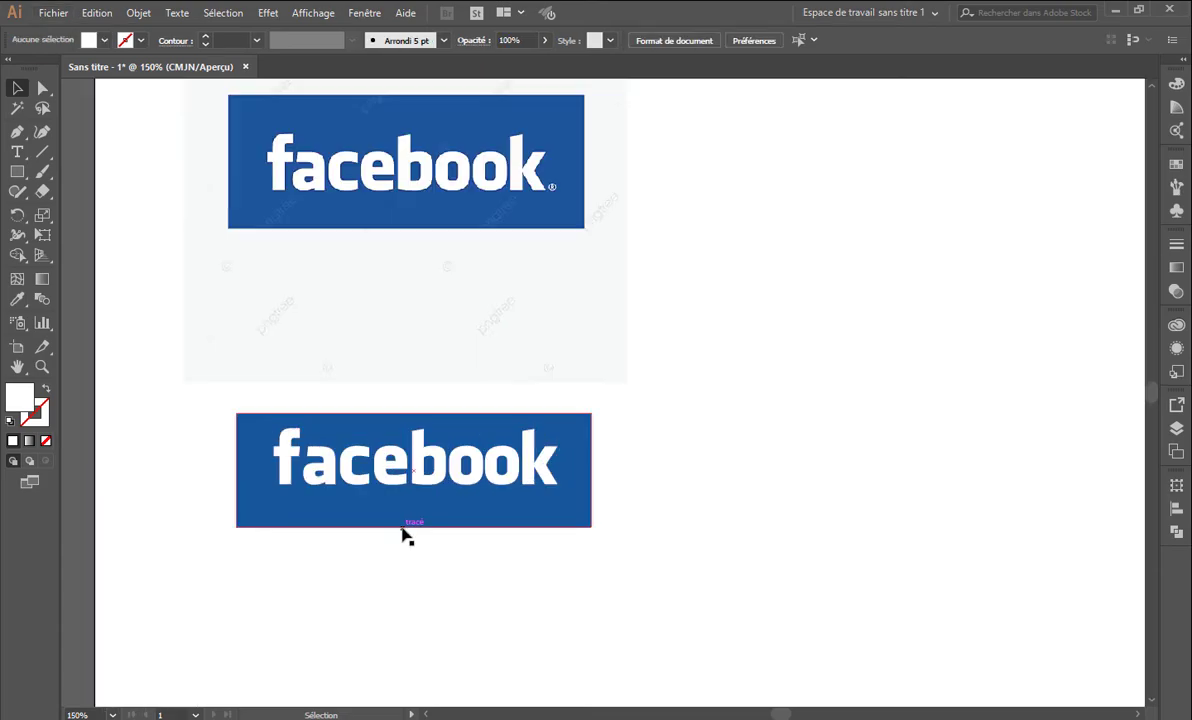
left_click(418, 522)
scroll(418, 522, "up", 1)
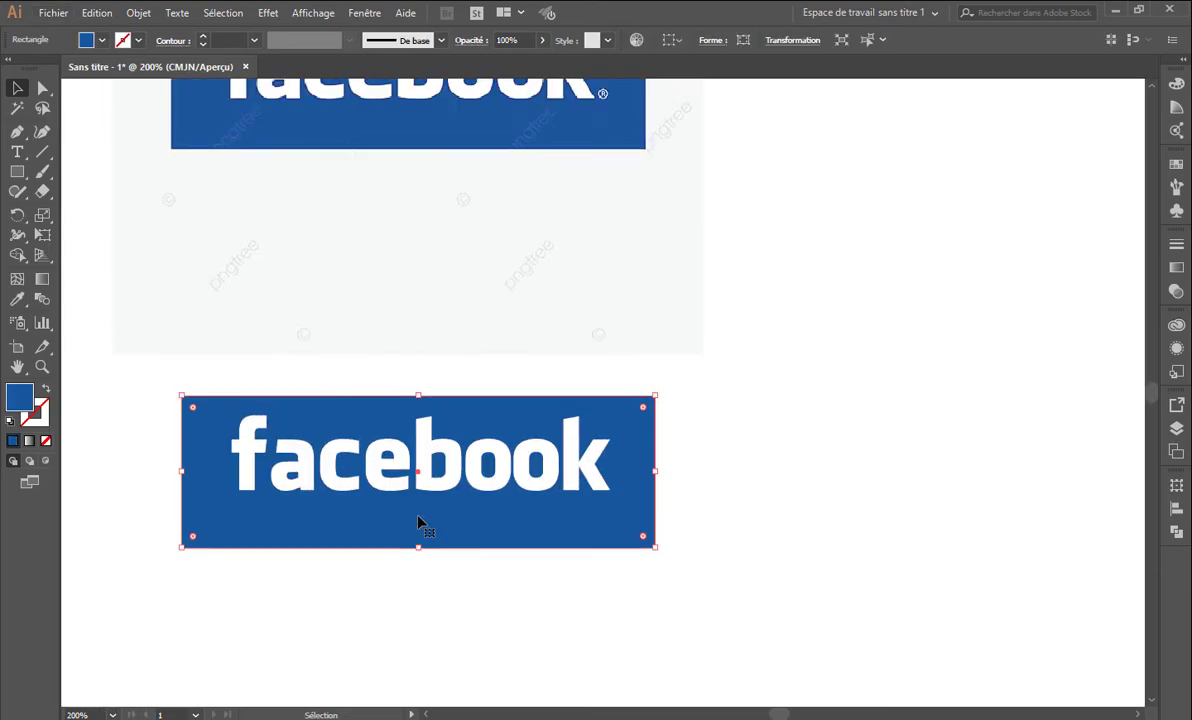
scroll(418, 522, "down", 2)
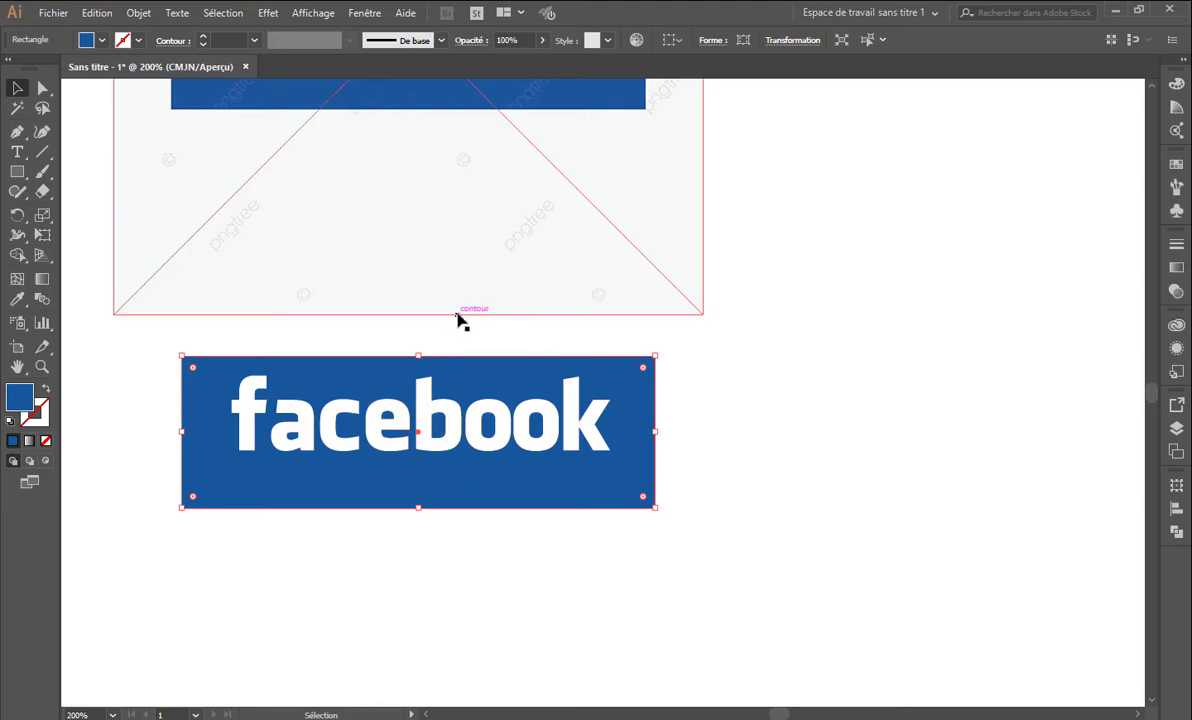
left_click_drag(418, 354, 418, 333)
left_click(390, 572)
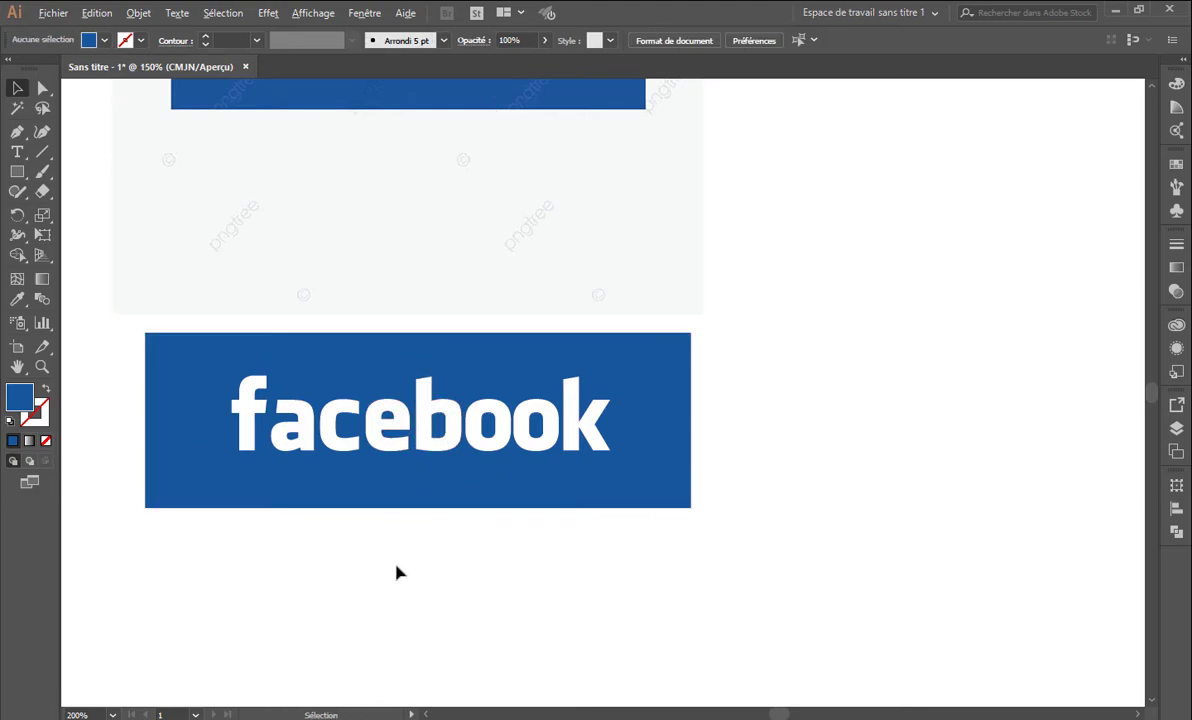
Narrow the blue rectangle slightly on both sides and extend it slightly above and below the "facebook" wordmark
scroll(396, 567, "down", 2)
left_click_drag(544, 604, 513, 566)
left_click(524, 457)
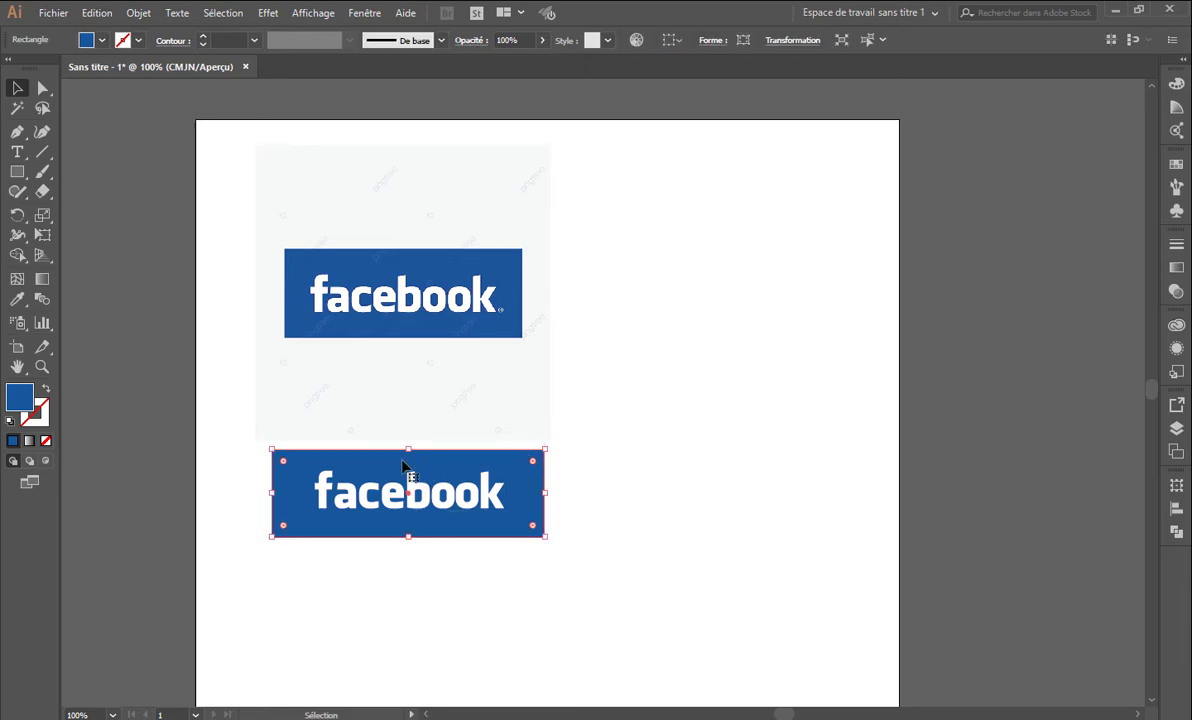
left_click_drag(273, 493, 288, 492)
mouse_move(546, 494)
left_mouse_down()
mouse_move(510, 494)
mouse_move(532, 494)
left_mouse_up()
left_click_drag(410, 450, 412, 436)
left_click_drag(410, 538, 410, 548)
Group the blue rectangle with the "facebook" wordmark and place the group to the right of the reference logo
left_click_drag(569, 591, 673, 296)
right_click(400, 490)
left_click(505, 341)
left_click(681, 452)
left_click(650, 434)
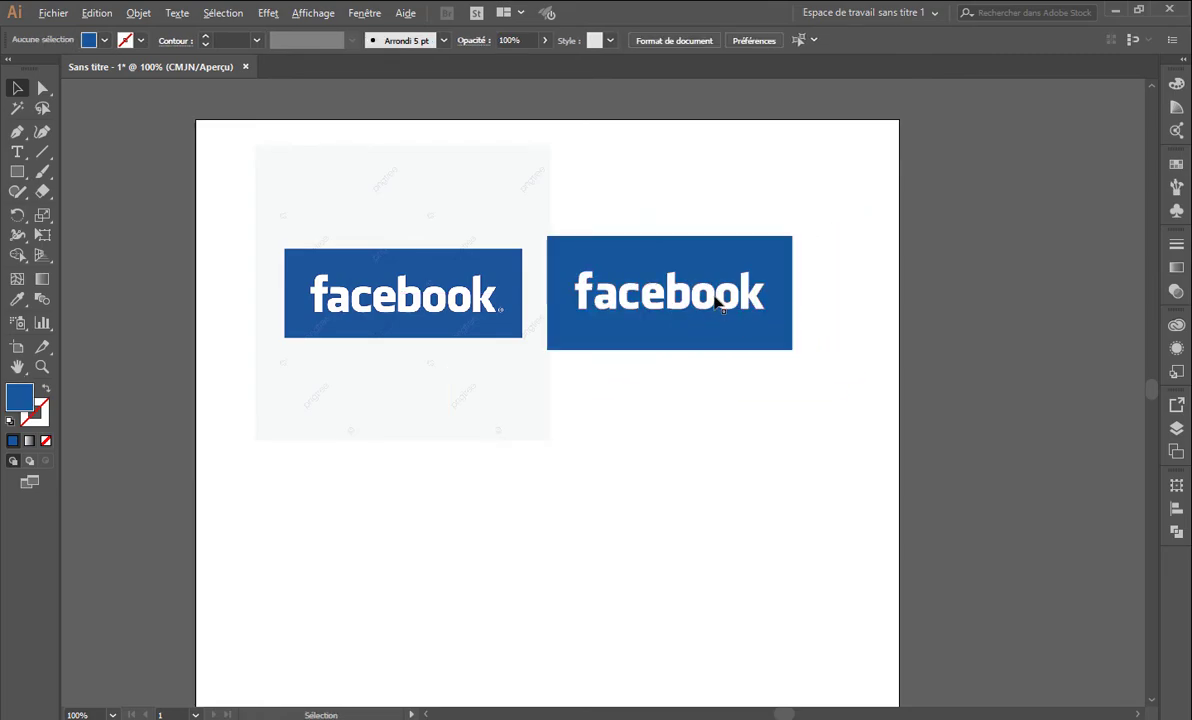
Move the reference image partly off the artboard's upper-left corner and the logo group to the left of the artboard's centre
scroll(716, 298, "up", 2)
scroll(716, 298, "down", 3)
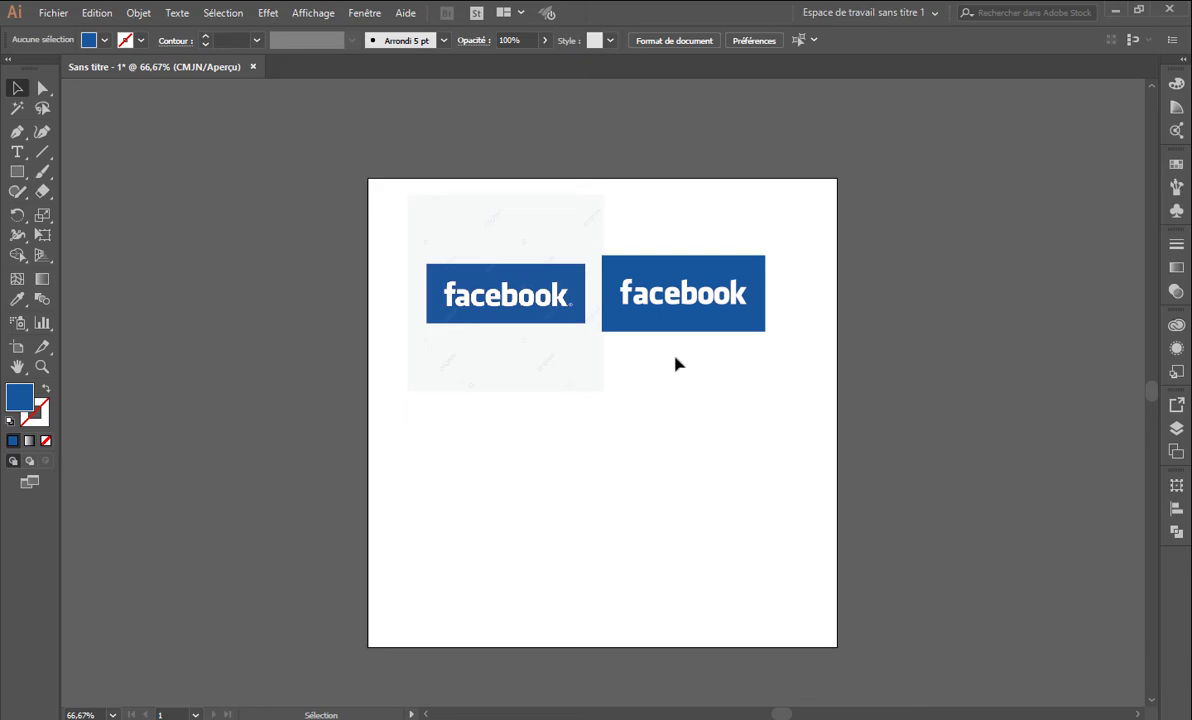
left_click_drag(511, 292, 404, 200)
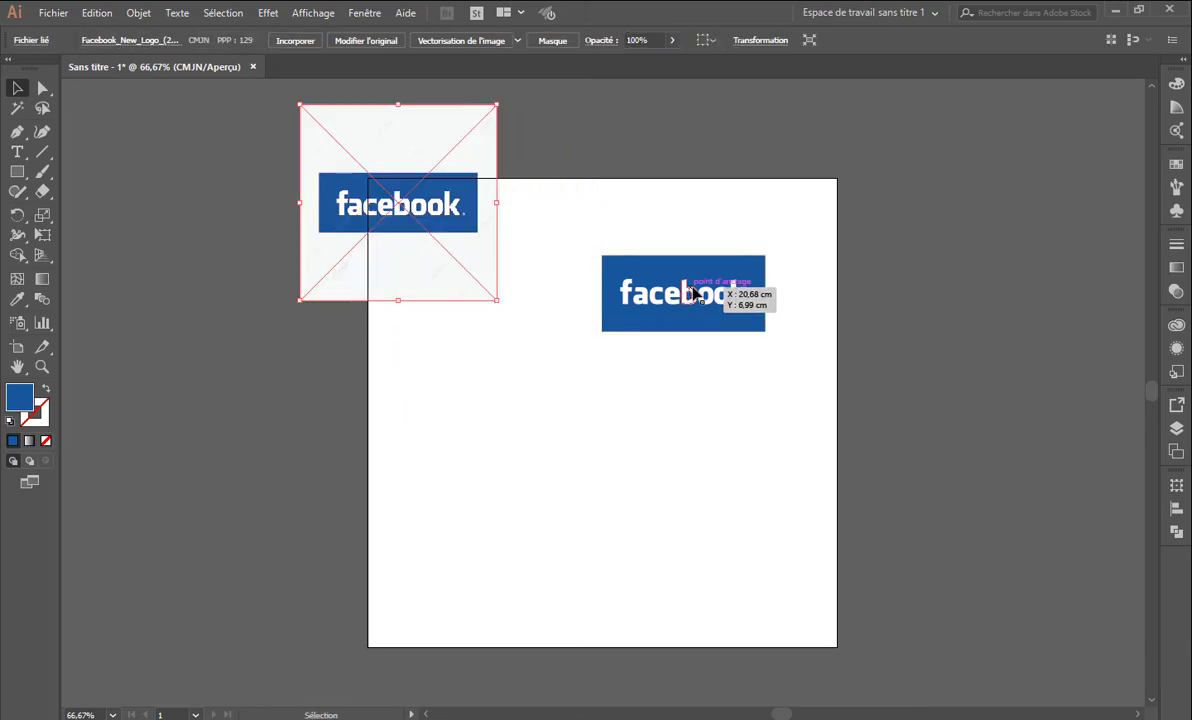
left_click_drag(693, 293, 521, 394)
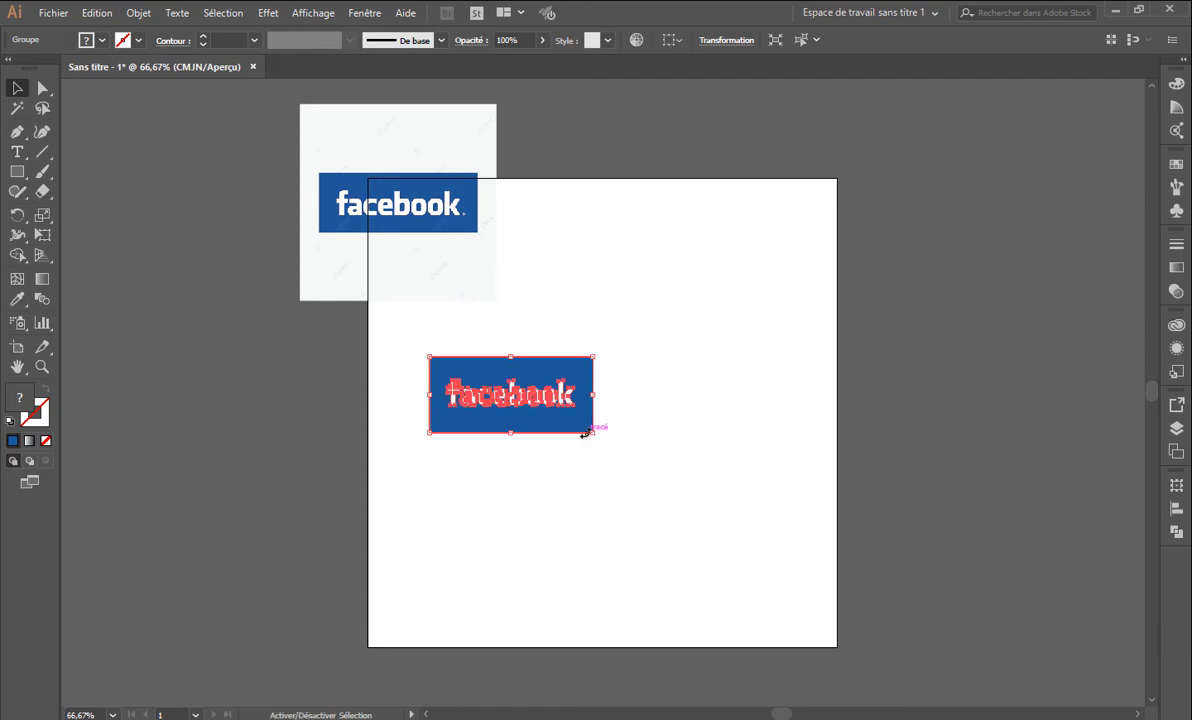
left_click_drag(585, 434, 128, 338)
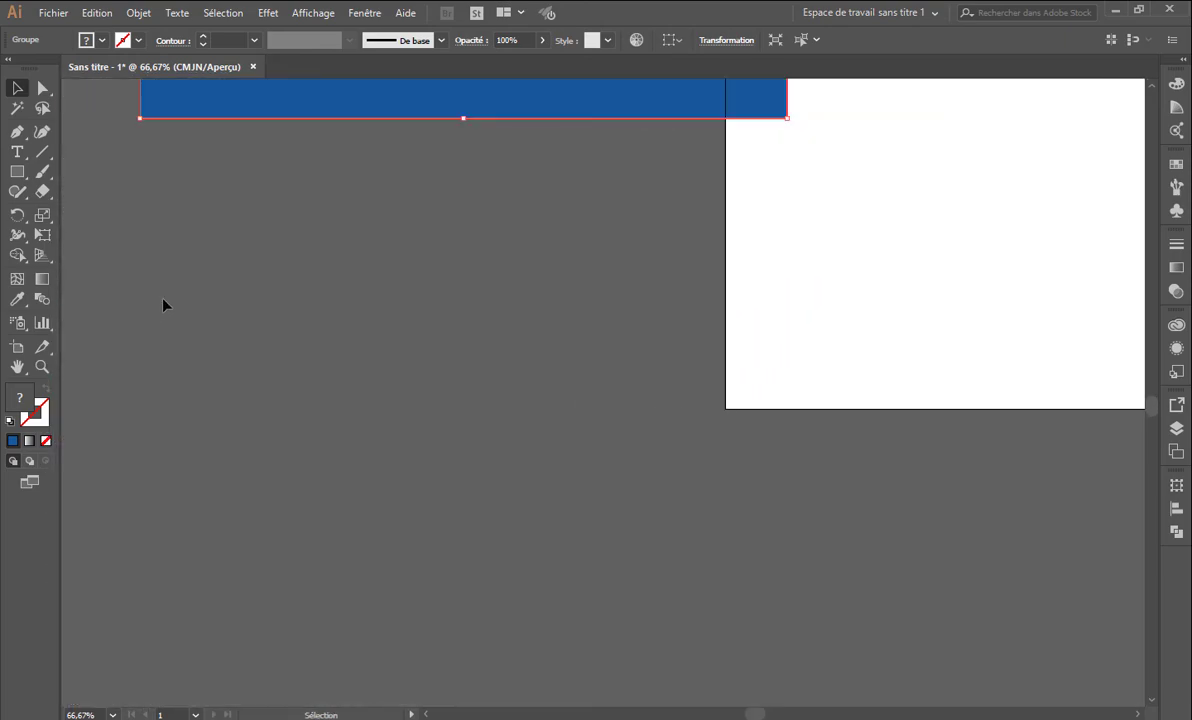
scroll(165, 302, "down", 6)
scroll(372, 245, "up", 1)
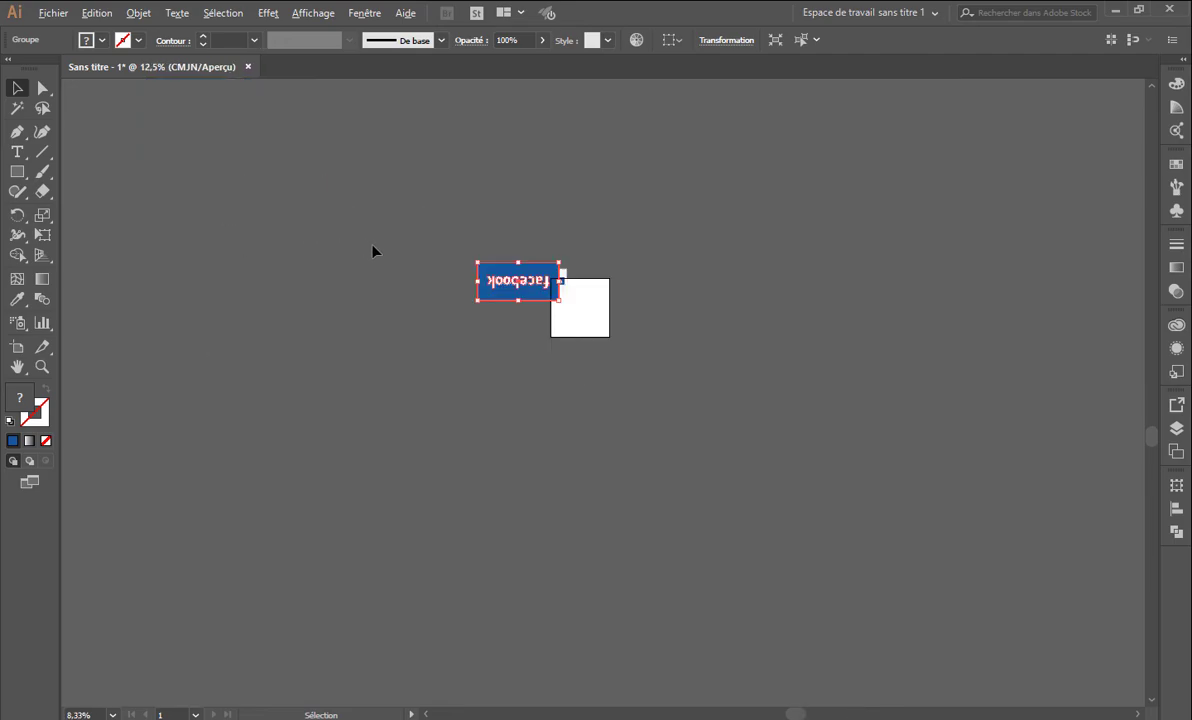
key("ctrl+z")
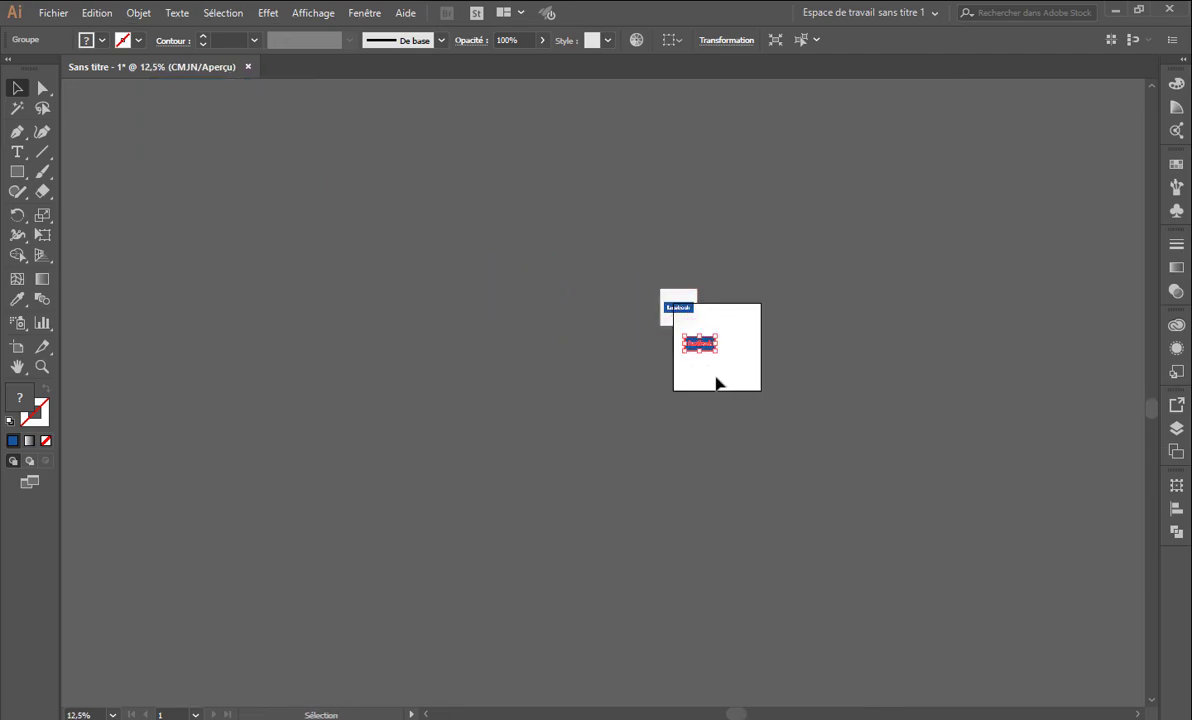
Scale the logo group up proportionally to about three times its size and shift it to the artboard's left edge
scroll(716, 383, "up", 4)
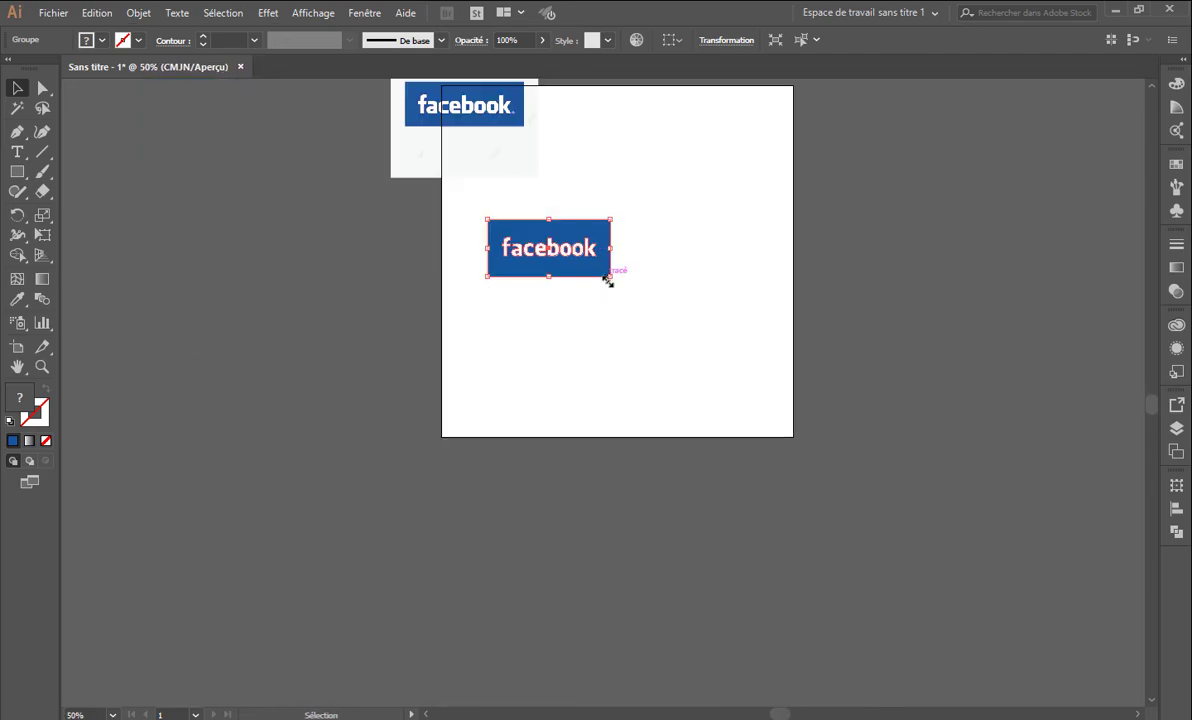
left_click_drag(608, 281, 872, 448)
left_click(802, 517)
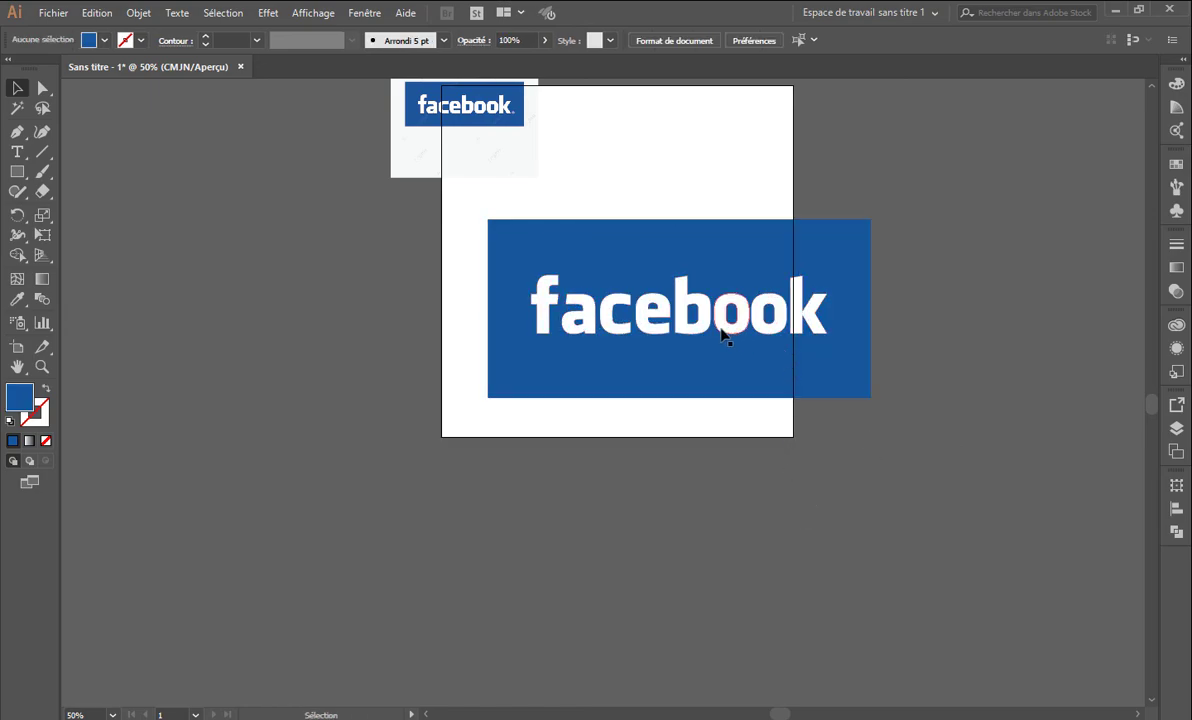
left_click_drag(715, 329, 671, 334)
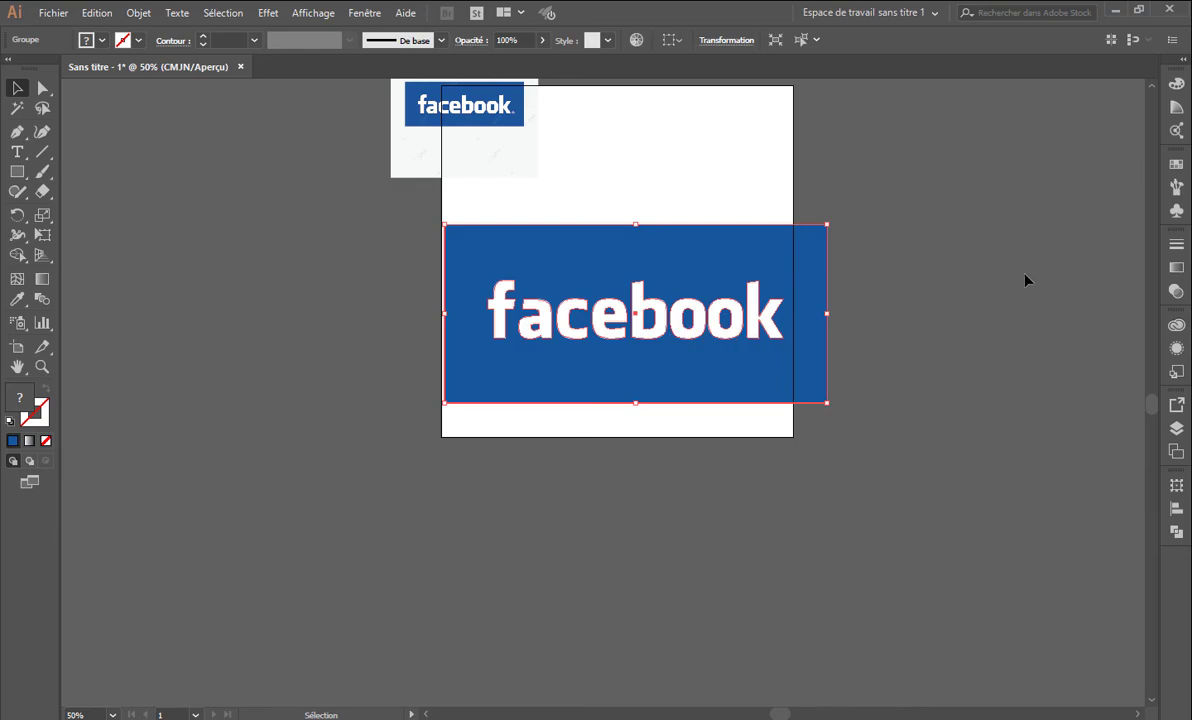
left_click(993, 278)
key("ctrl+1")
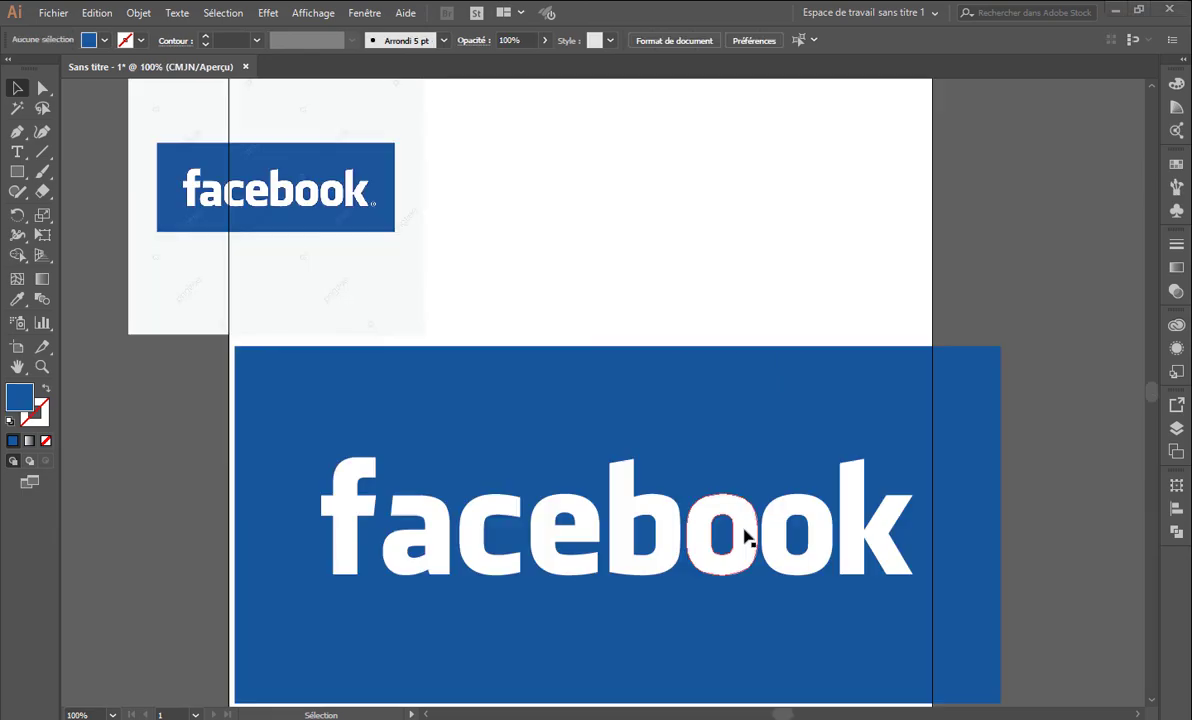